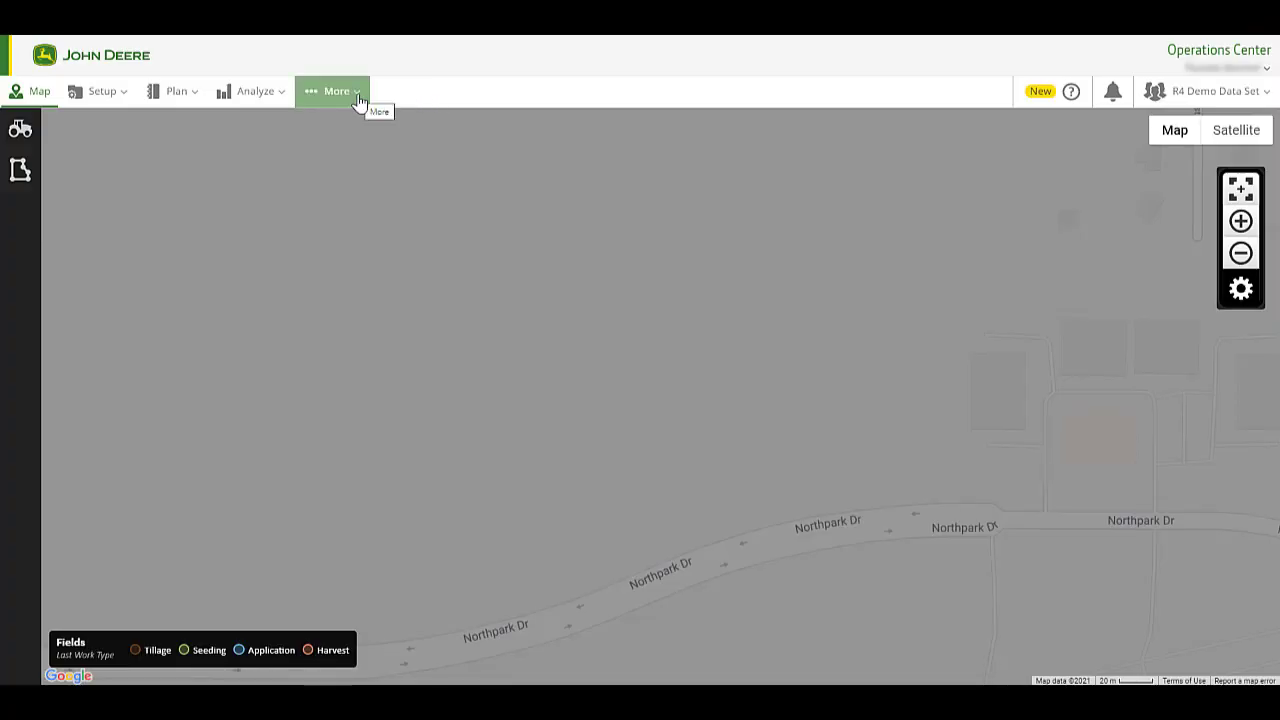
Step: Open the Files tool from the More menu in the top navigation
{"action": "left_click", "coordinate": [357, 97]}
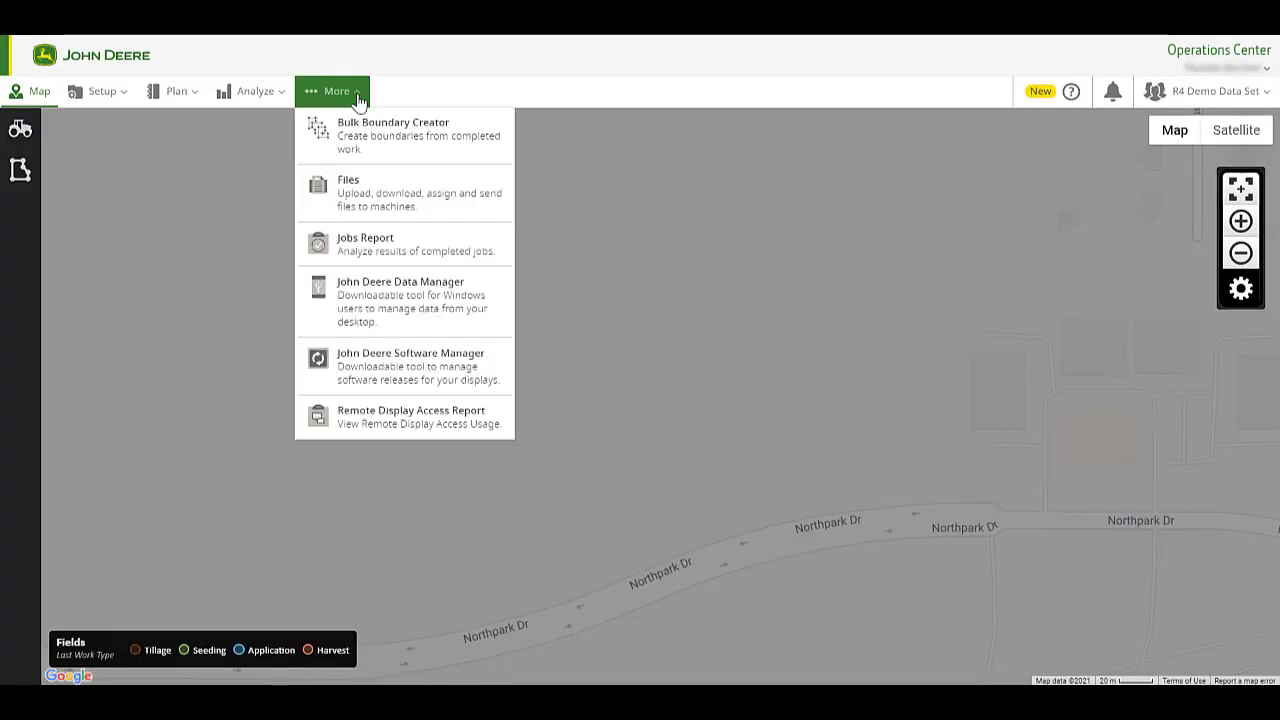
{"action": "left_click", "coordinate": [362, 200]}
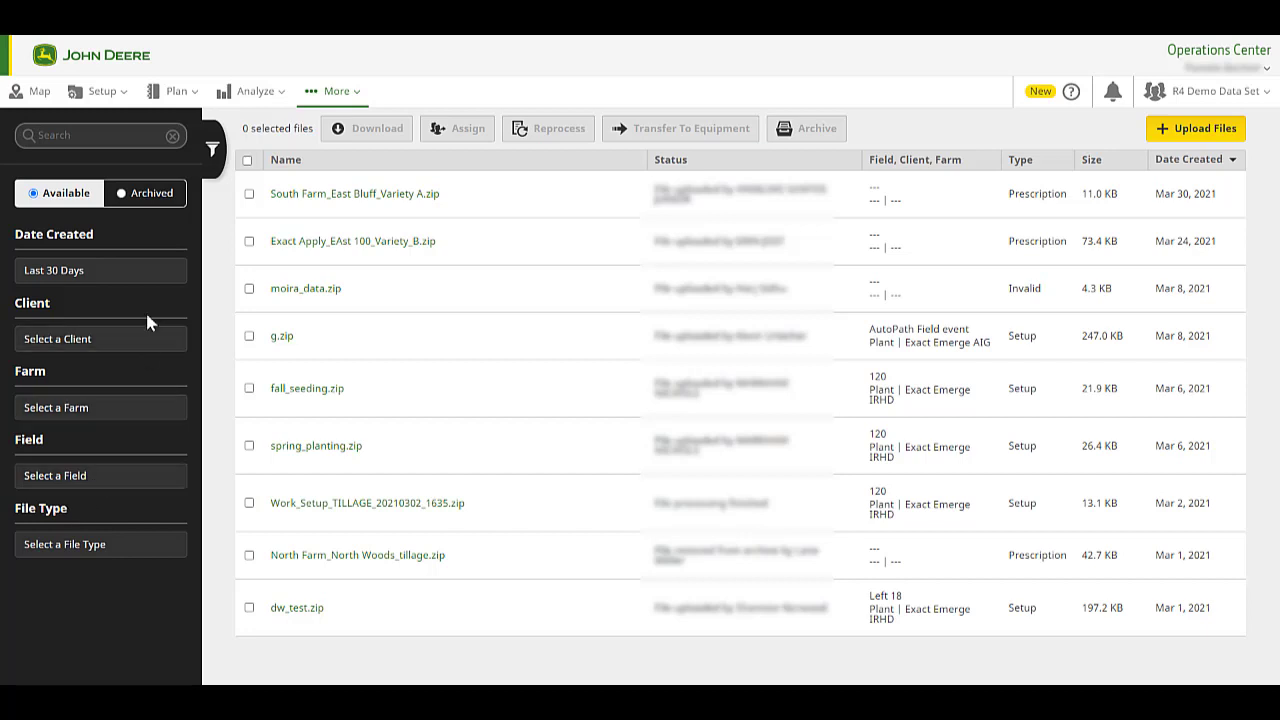
Step: Set the Date Created filter to a custom range of March 1 to March 15, 2021
{"action": "left_click", "coordinate": [127, 271]}
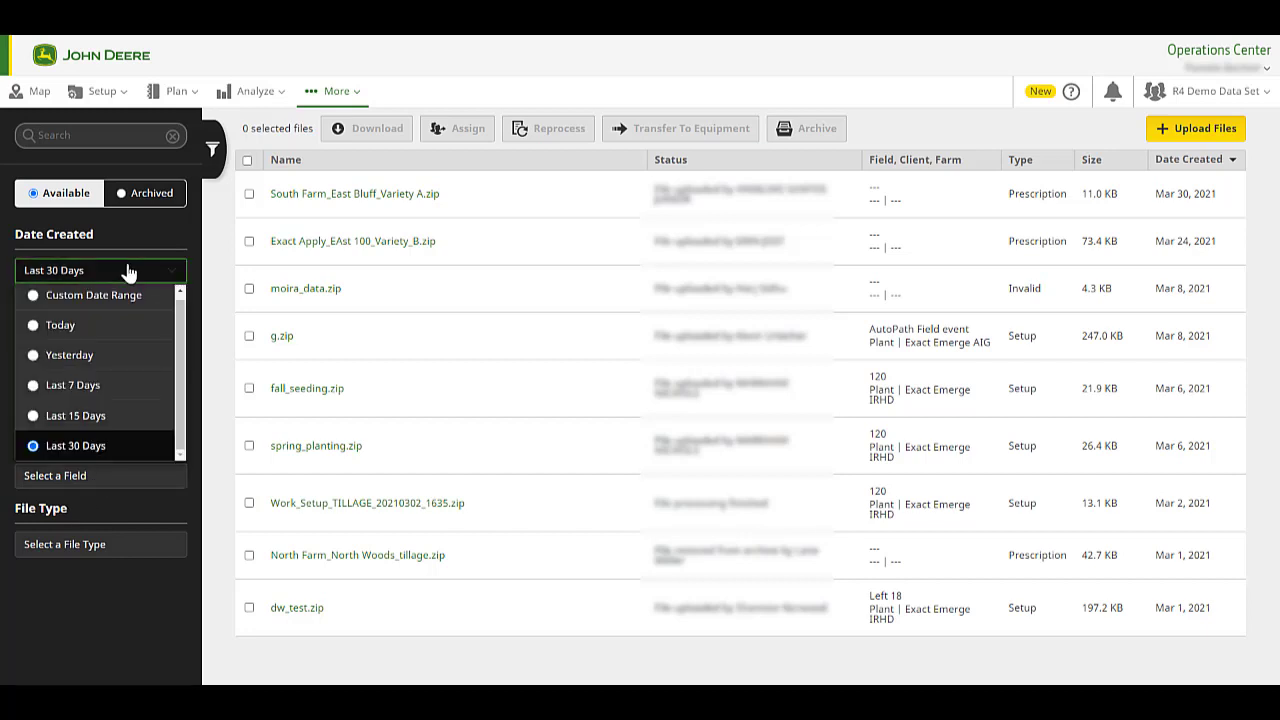
{"action": "left_click", "coordinate": [34, 297]}
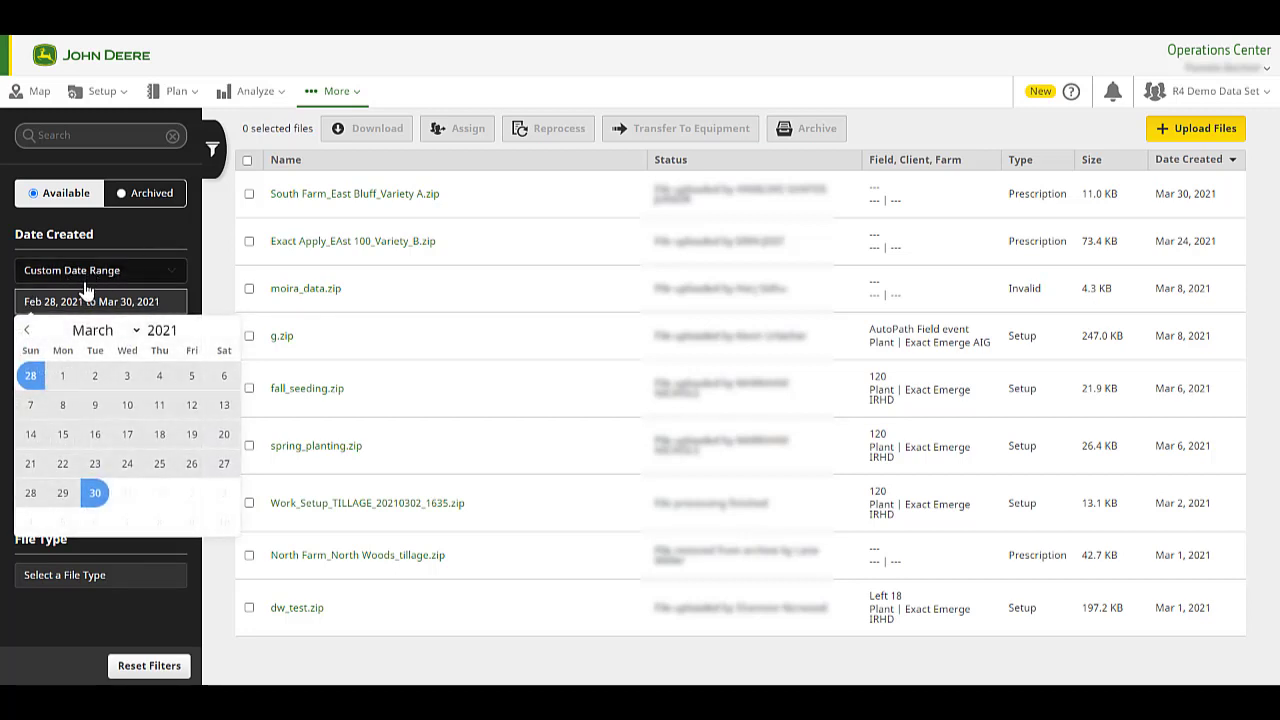
{"action": "left_click", "coordinate": [61, 380]}
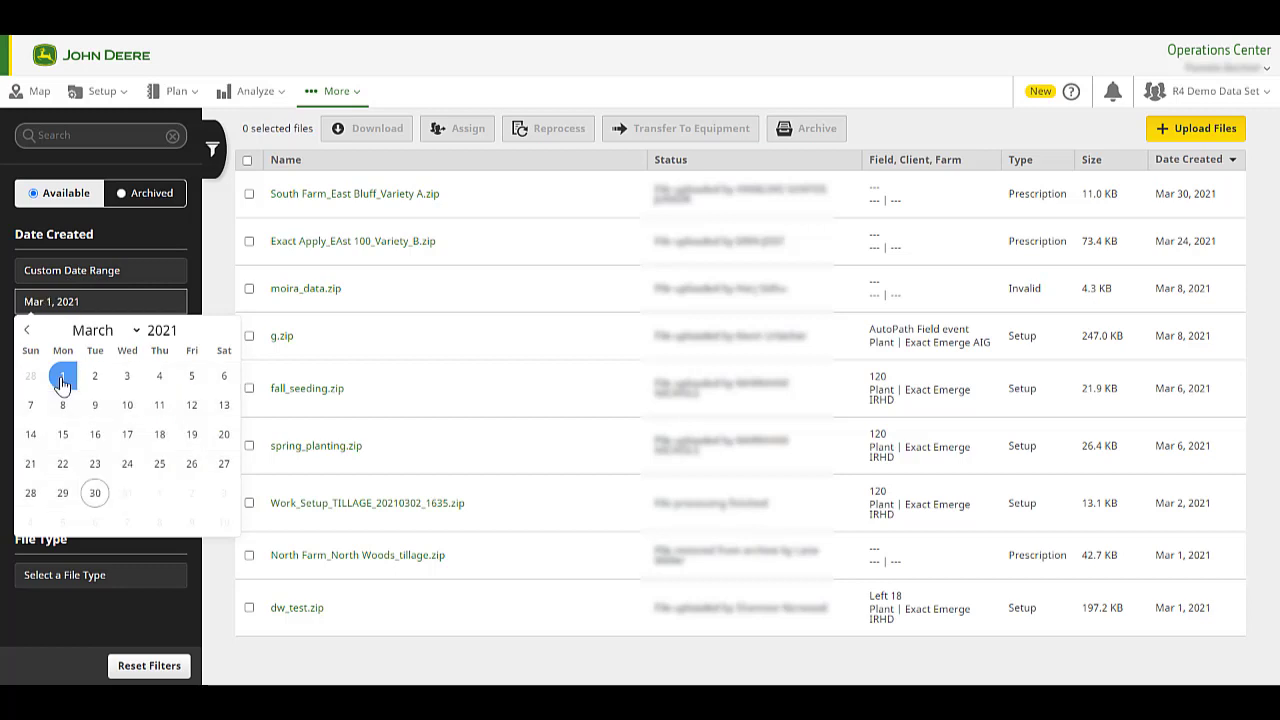
{"action": "left_click", "coordinate": [62, 434]}
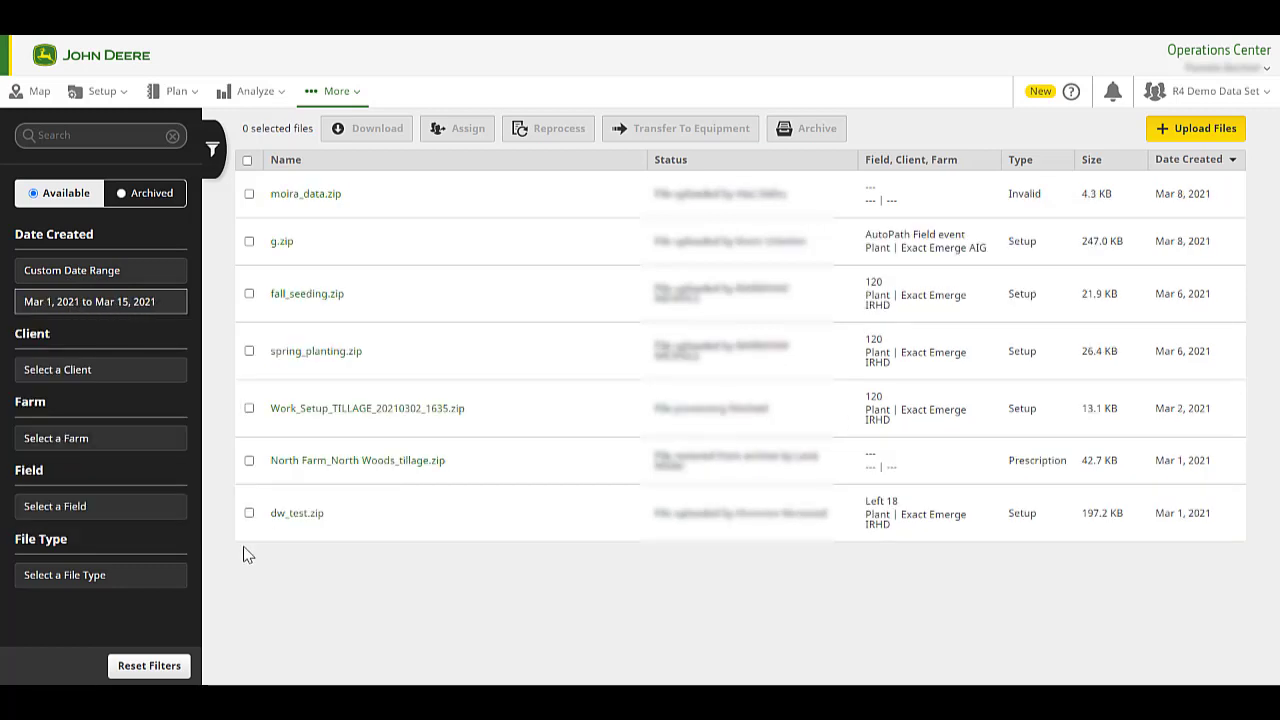
Step: Reset the filters and select the Exact Apply prescription file and g.zip
{"action": "left_click", "coordinate": [147, 667]}
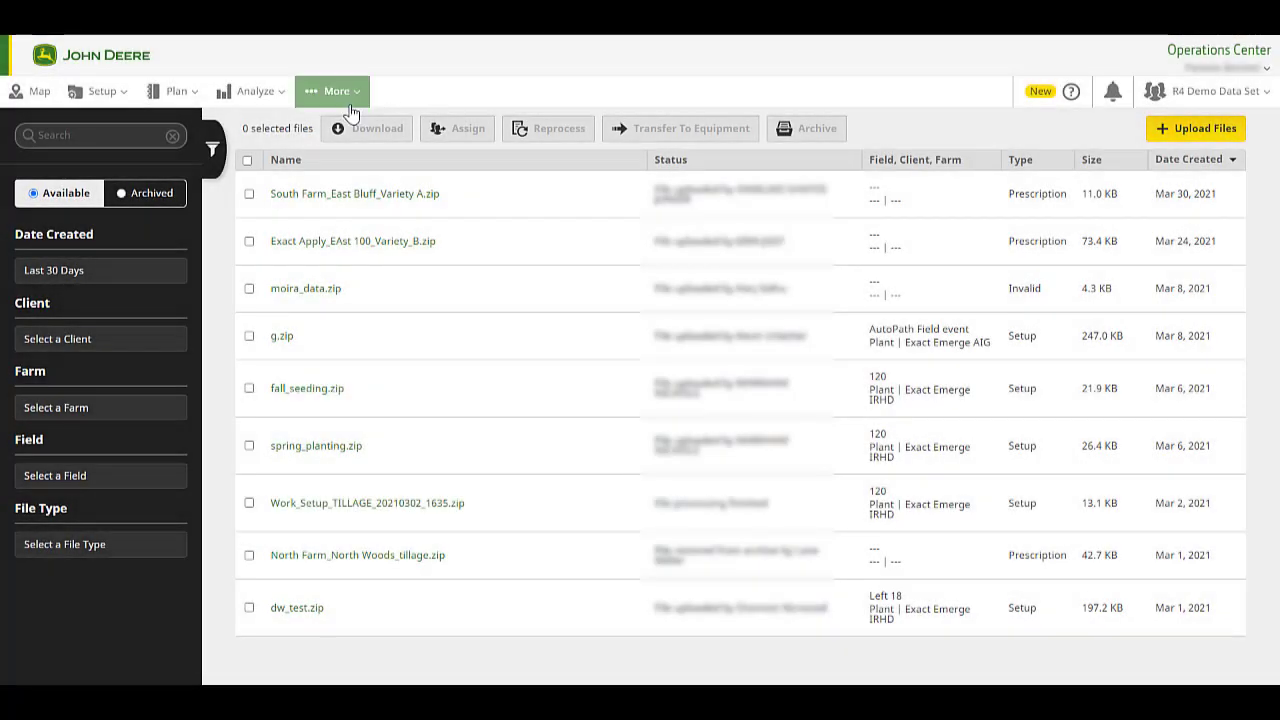
{"action": "left_click", "coordinate": [249, 194]}
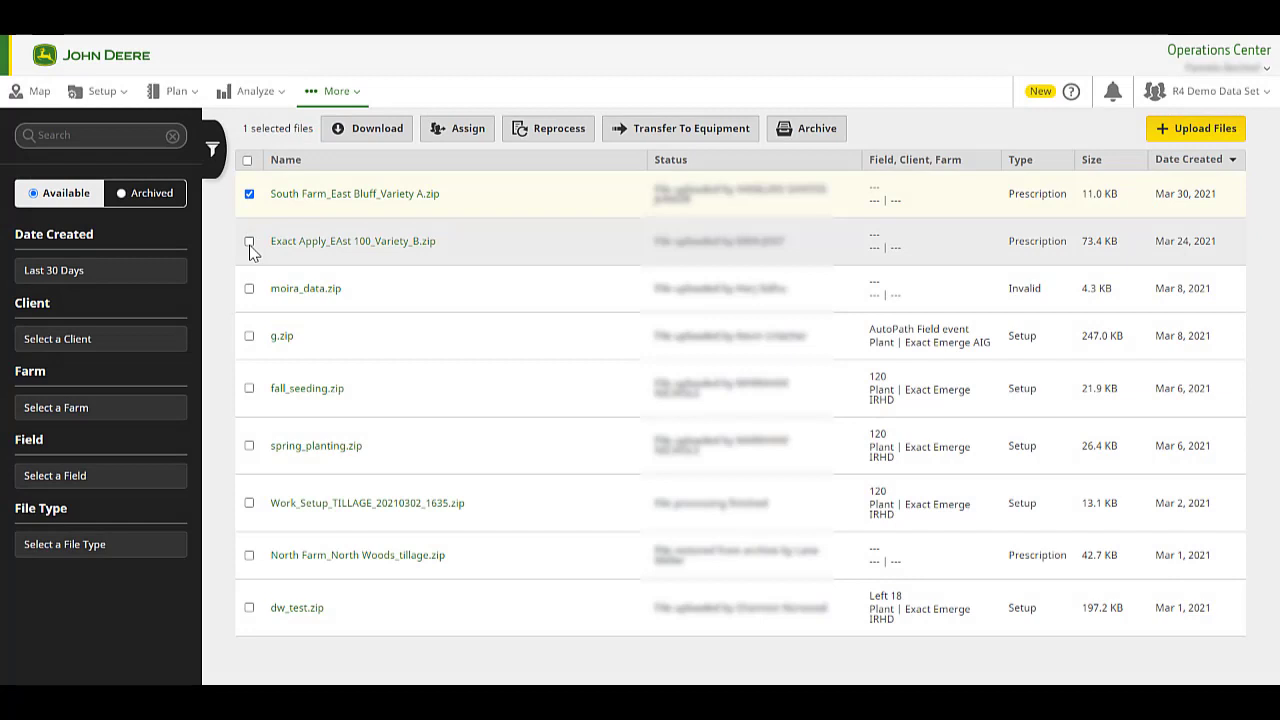
{"action": "left_click", "coordinate": [249, 243]}
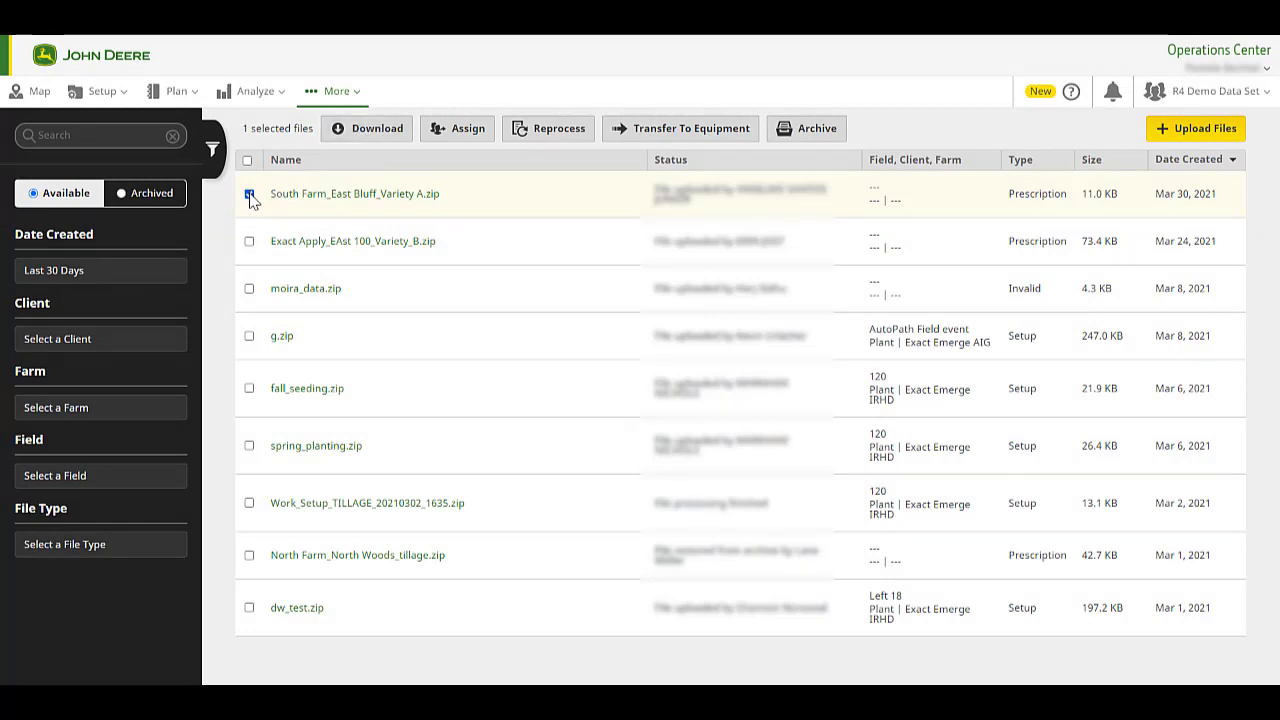
{"action": "left_click", "coordinate": [249, 241]}
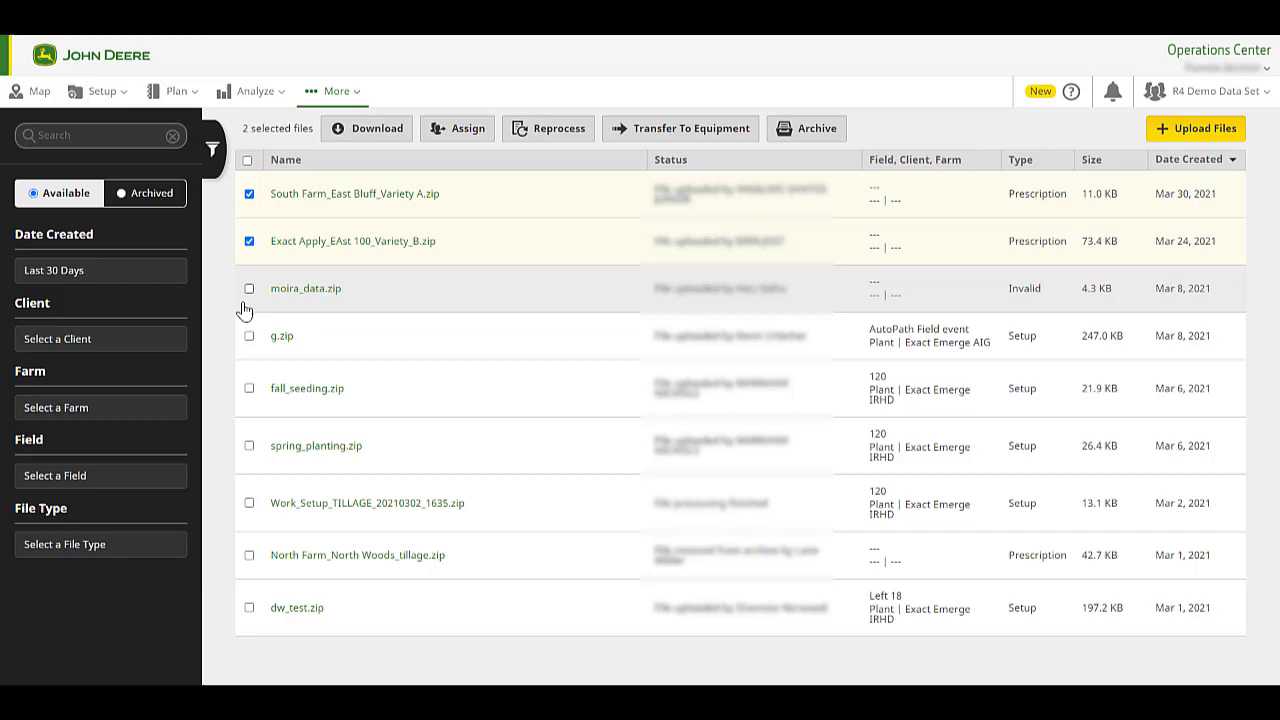
{"action": "left_click", "coordinate": [249, 336]}
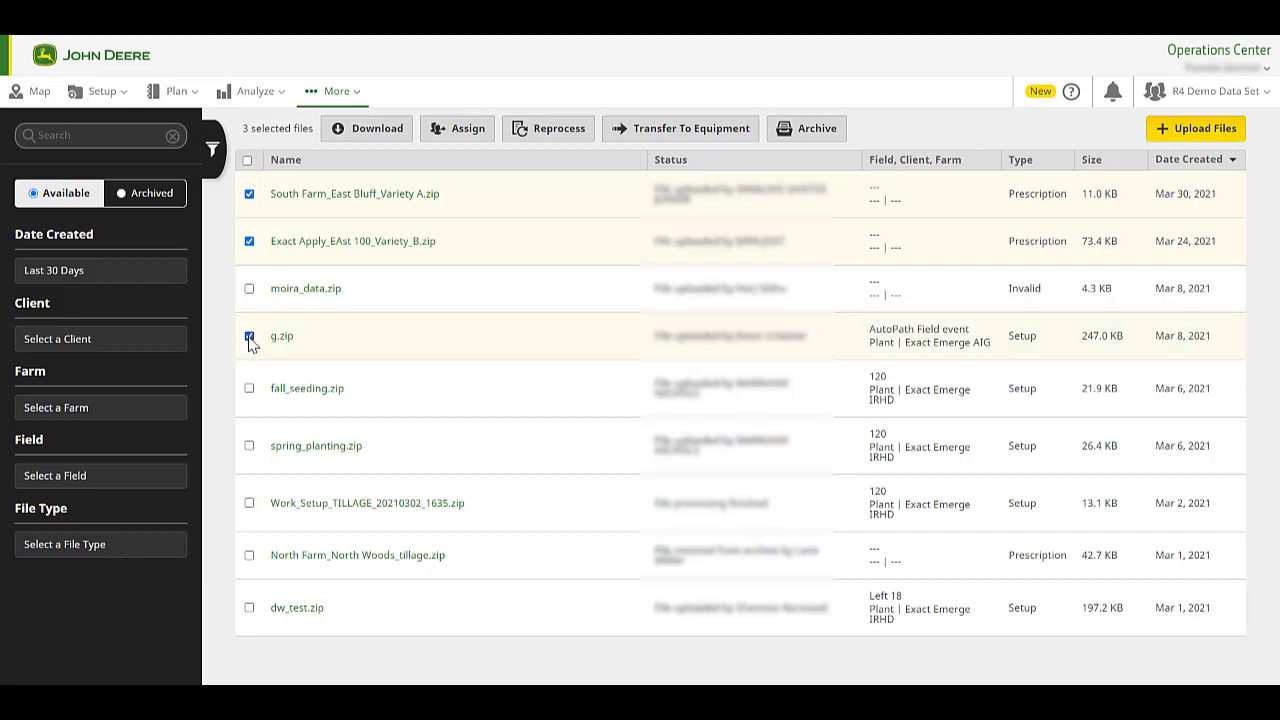
Step: Cancel the three-file download, then try downloading only the invalid moira_data.zip
{"action": "left_click", "coordinate": [369, 133]}
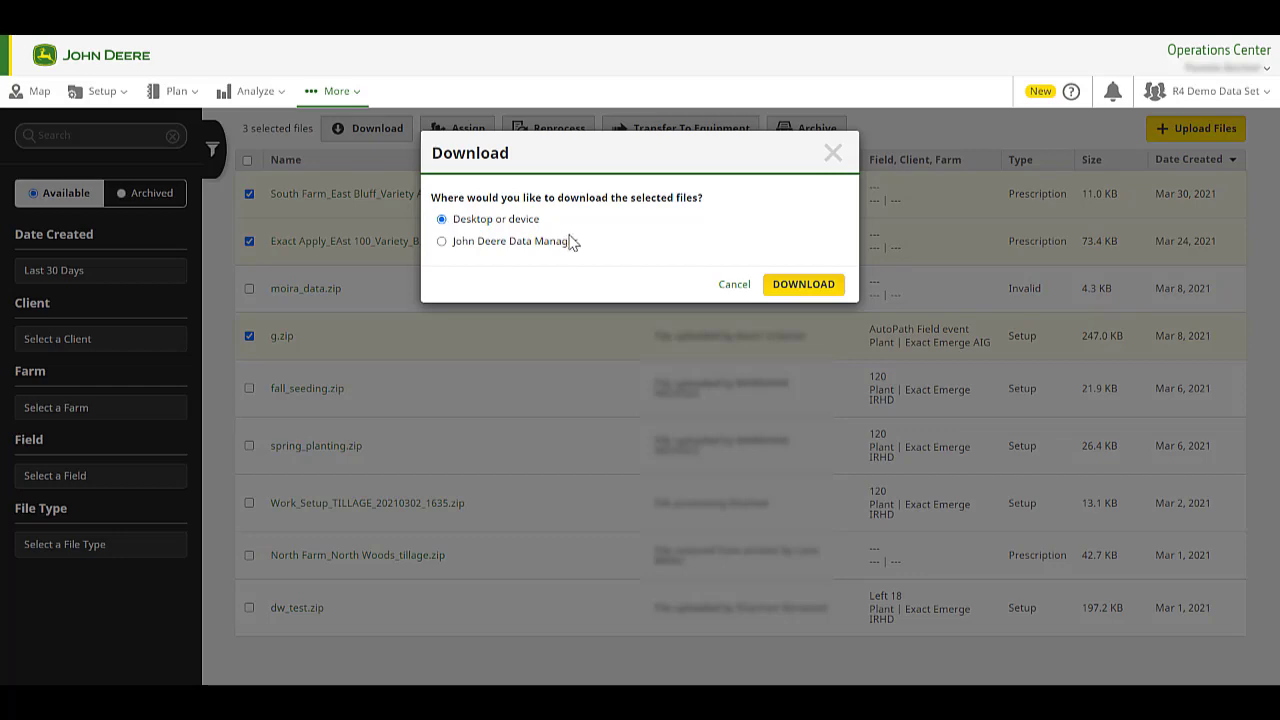
{"action": "left_click", "coordinate": [833, 155]}
{"action": "left_click", "coordinate": [706, 305]}
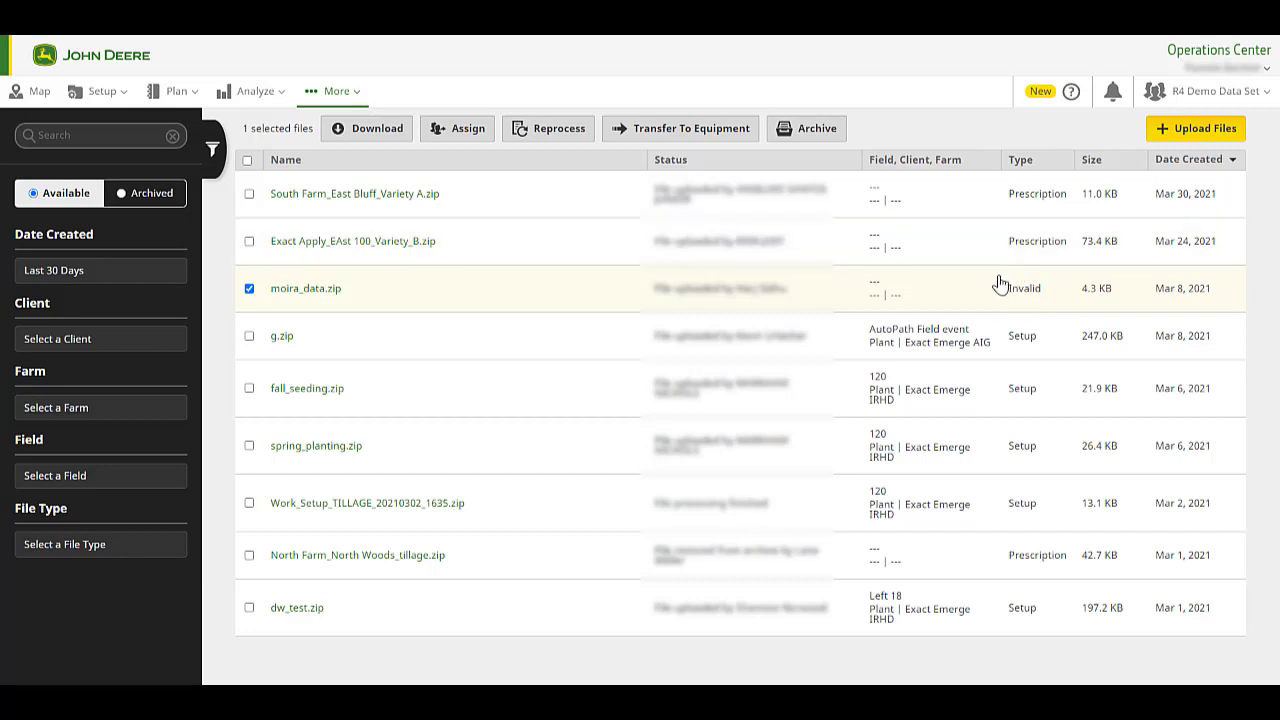
{"action": "left_click", "coordinate": [387, 138]}
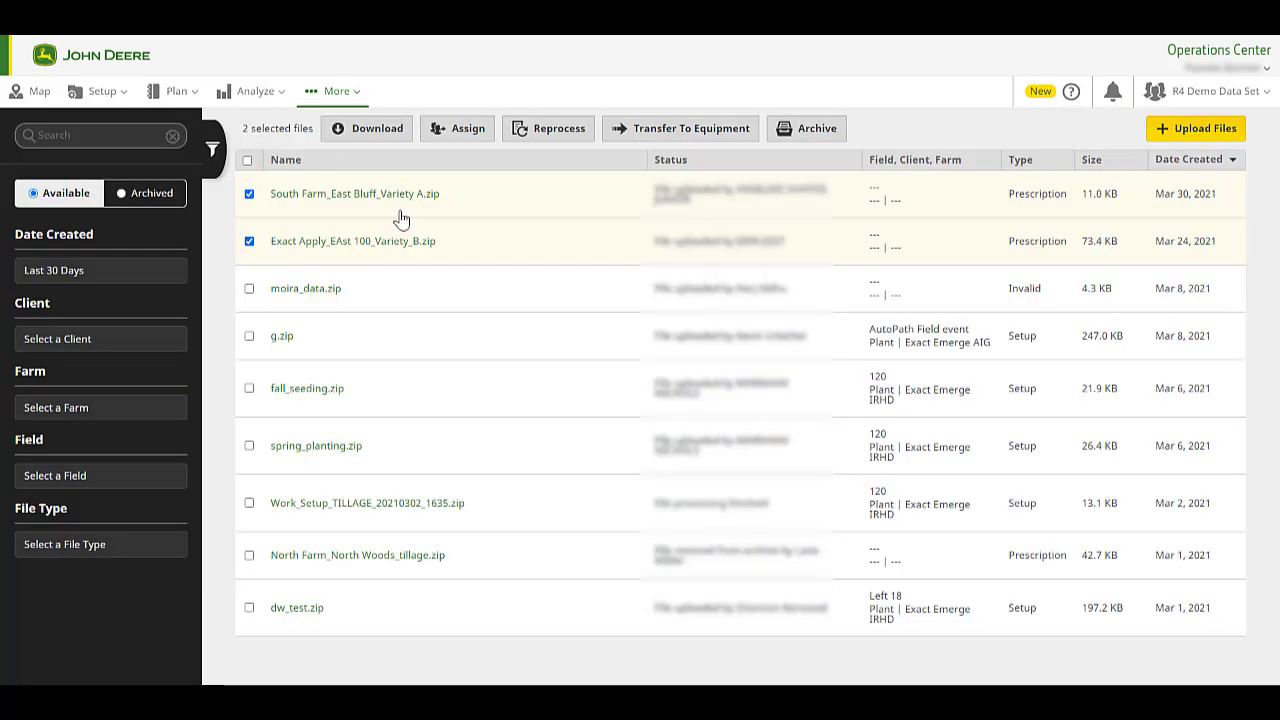
Step: Assign the two prescription files to partner TEST ORG without keeping a copy
{"action": "left_click", "coordinate": [465, 136]}
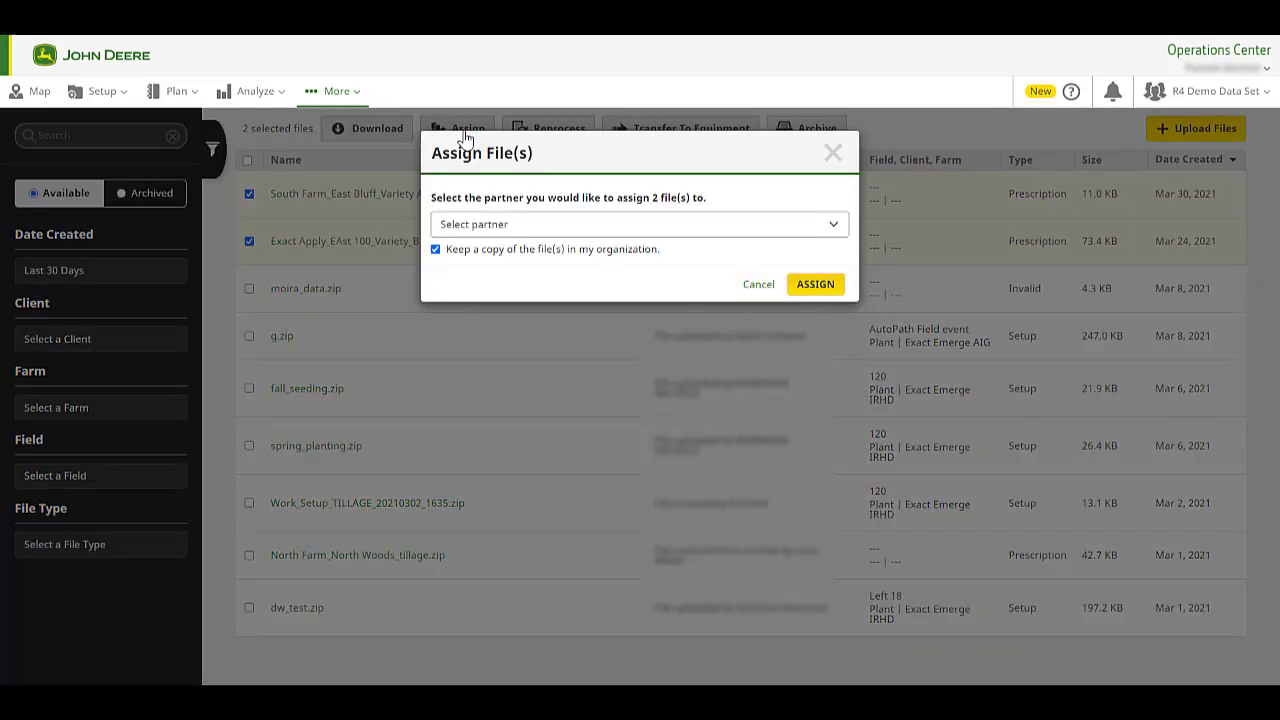
{"action": "left_click", "coordinate": [521, 229]}
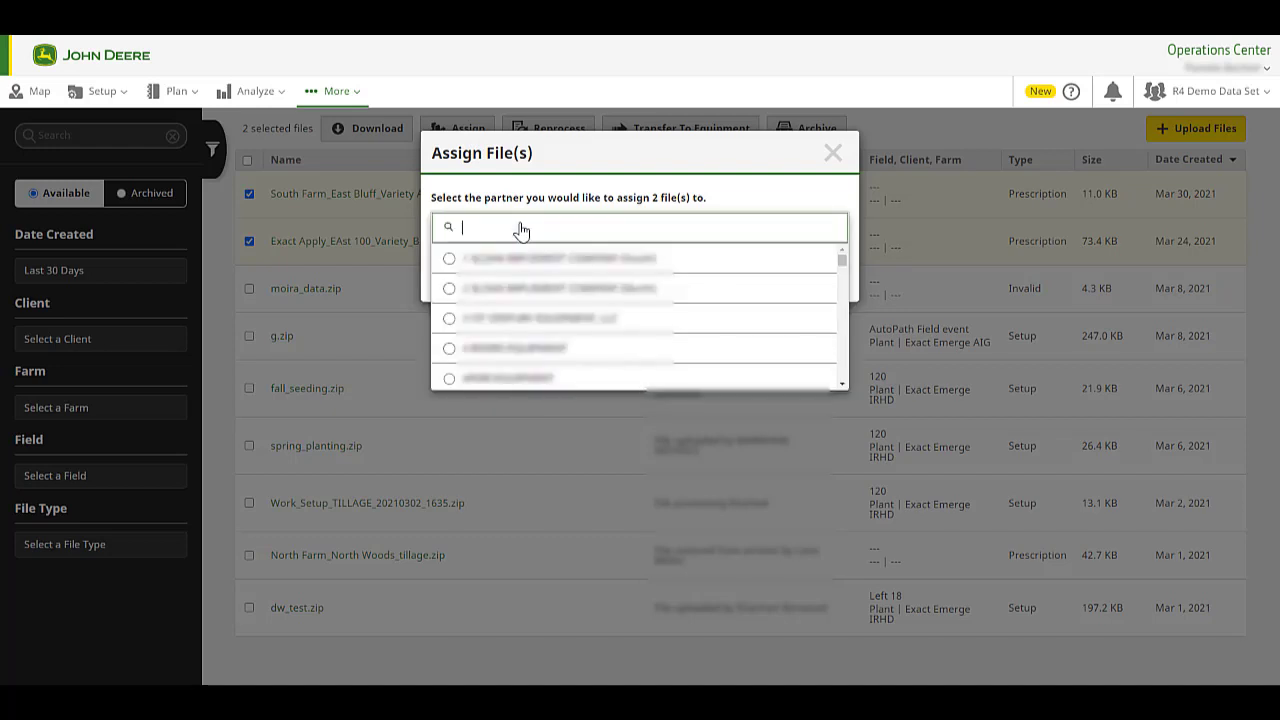
{"action": "type", "text": "tes"}
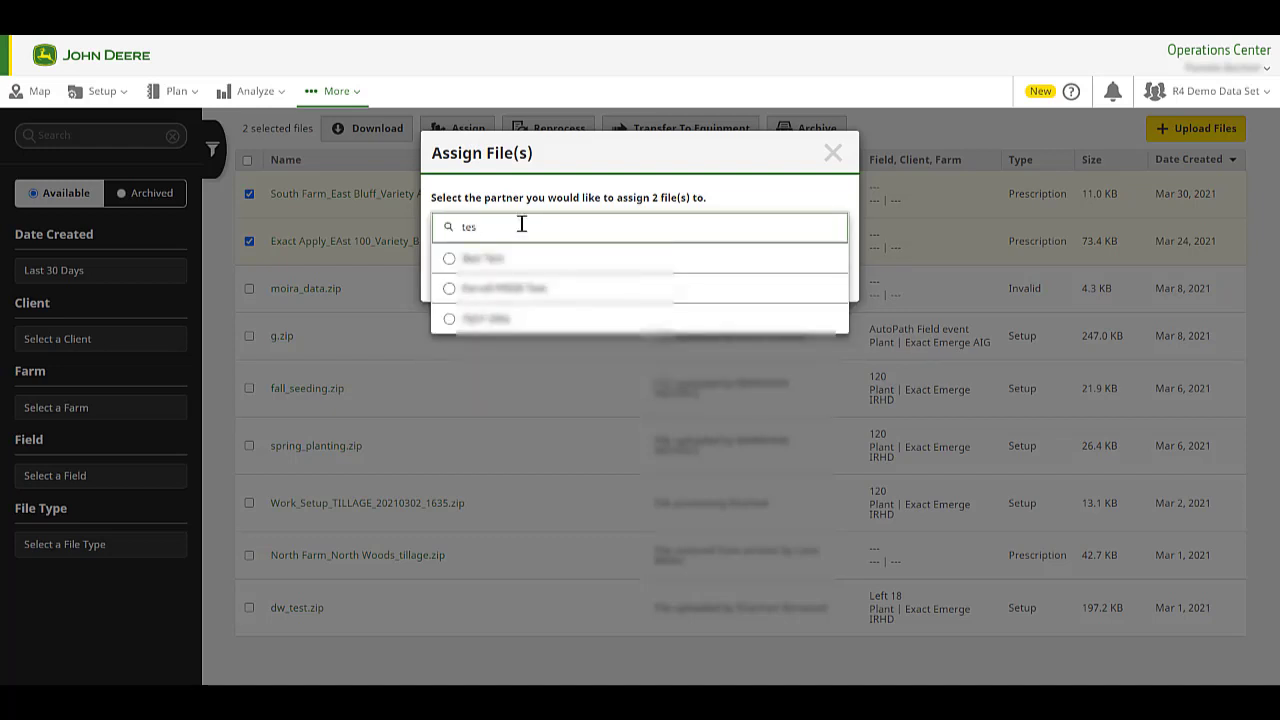
{"action": "left_click", "coordinate": [467, 320]}
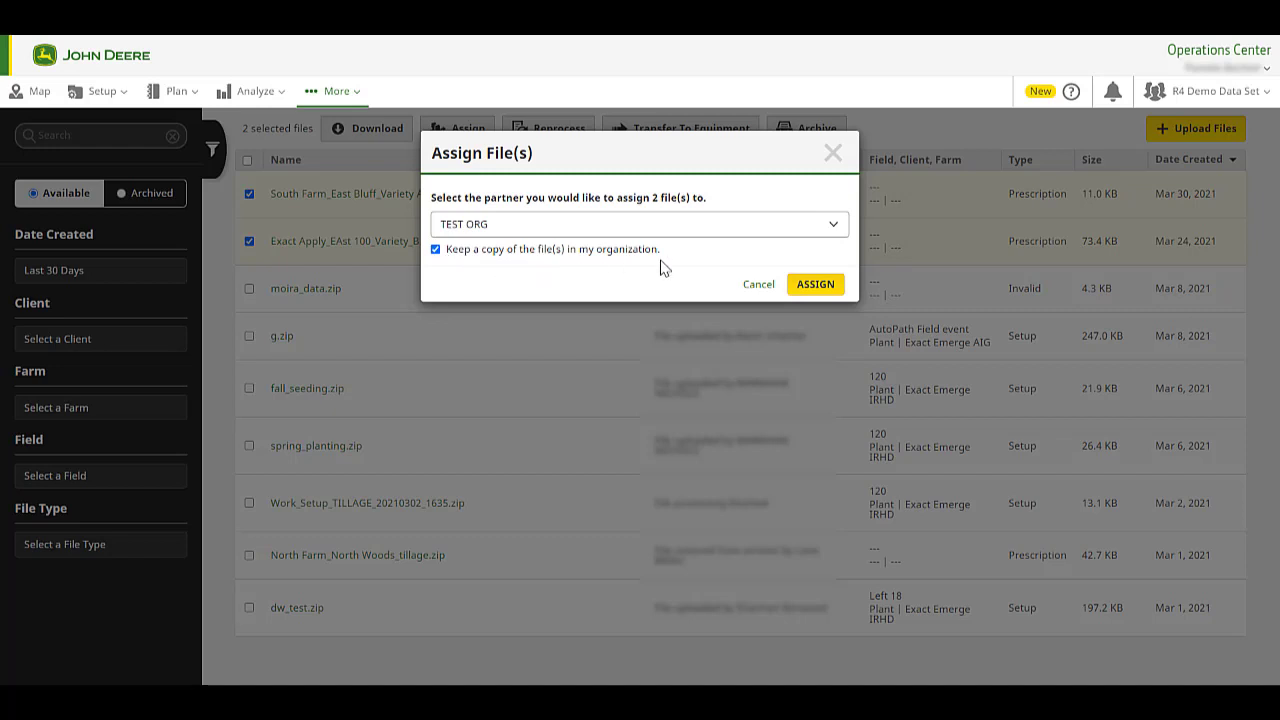
{"action": "left_click", "coordinate": [436, 251]}
Step: Confirm the TEST ORG assignment, then reprocess g.zip and fall_seeding.zip
{"action": "left_click", "coordinate": [815, 284]}
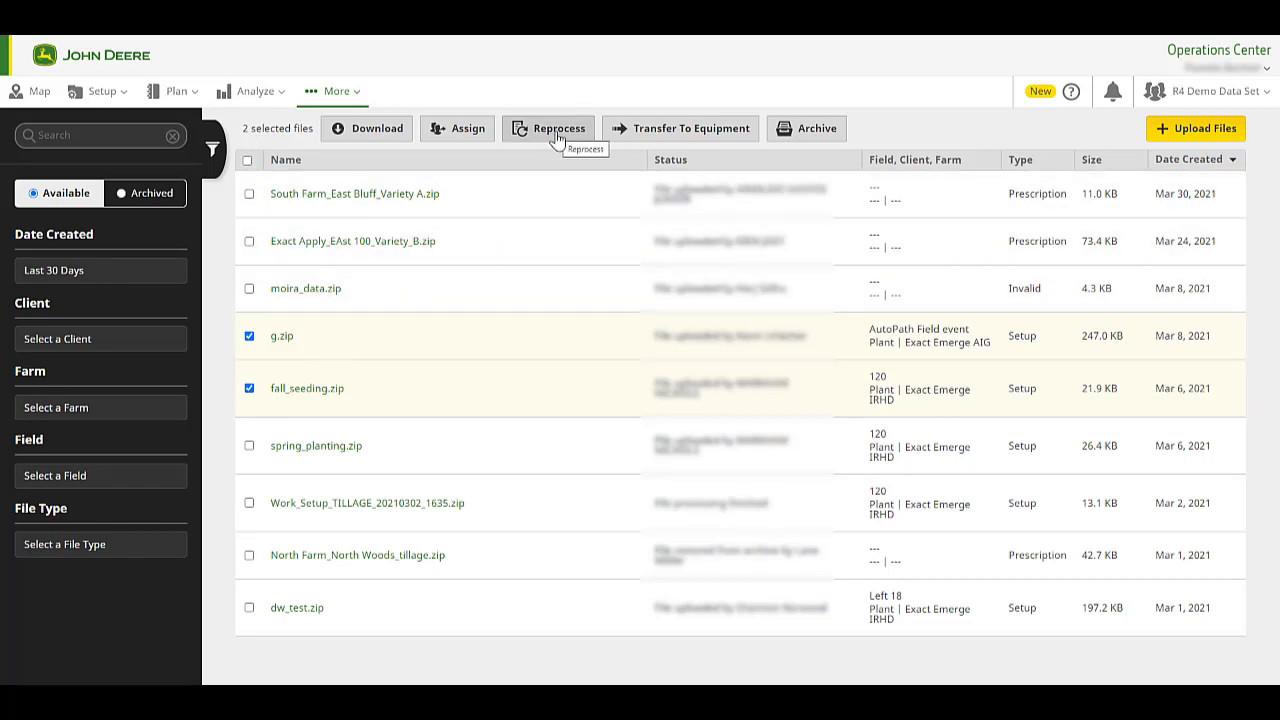
{"action": "left_click", "coordinate": [558, 136]}
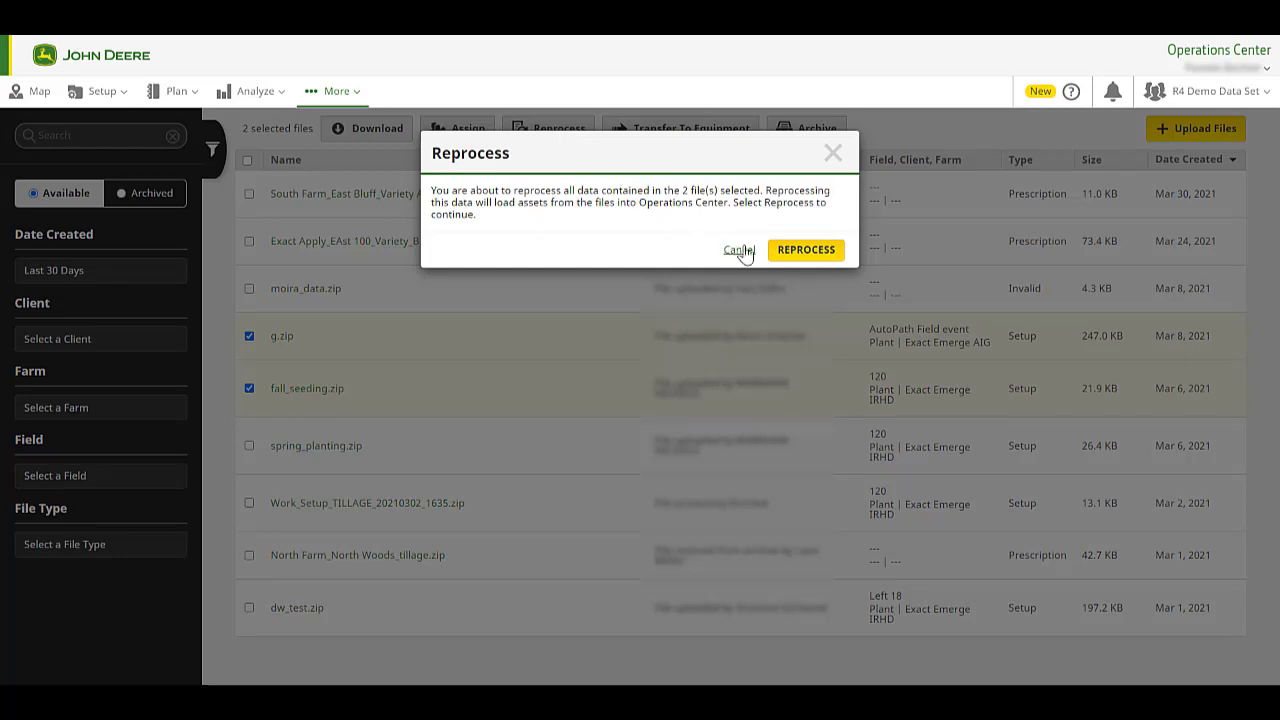
{"action": "left_click", "coordinate": [815, 257]}
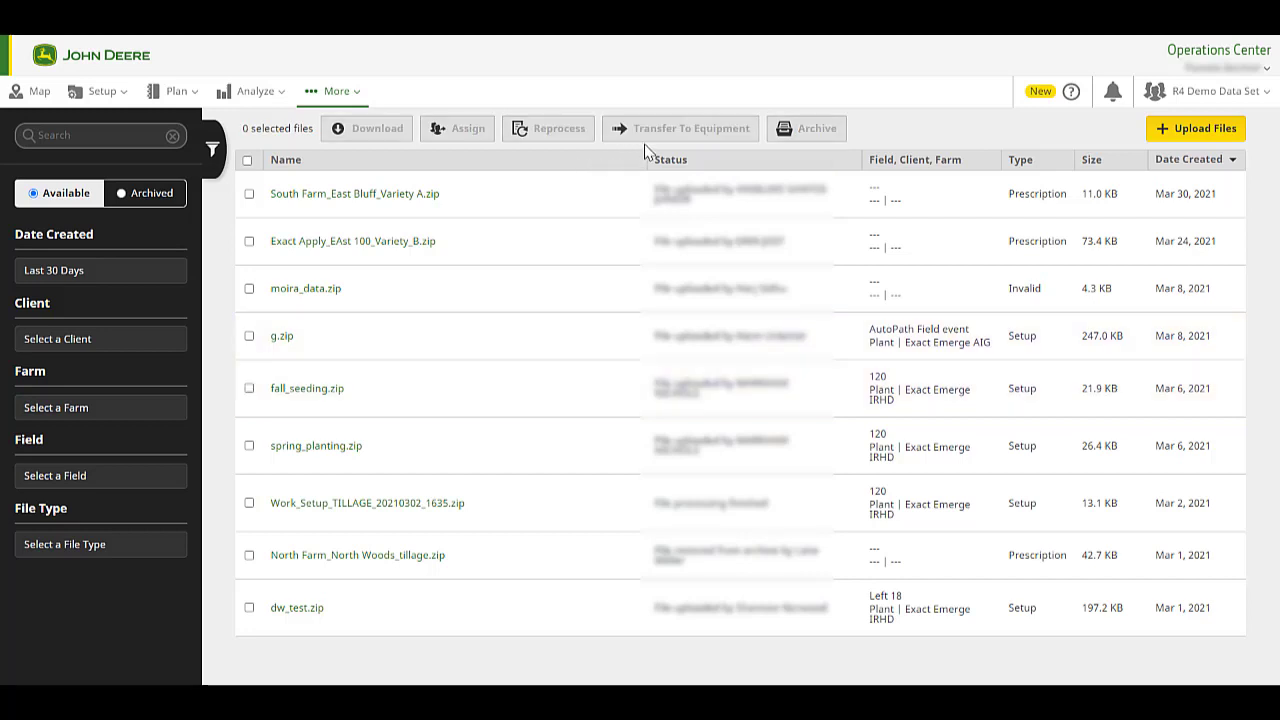
Step: Select g.zip and transfer it to equipment
{"action": "left_click", "coordinate": [250, 336]}
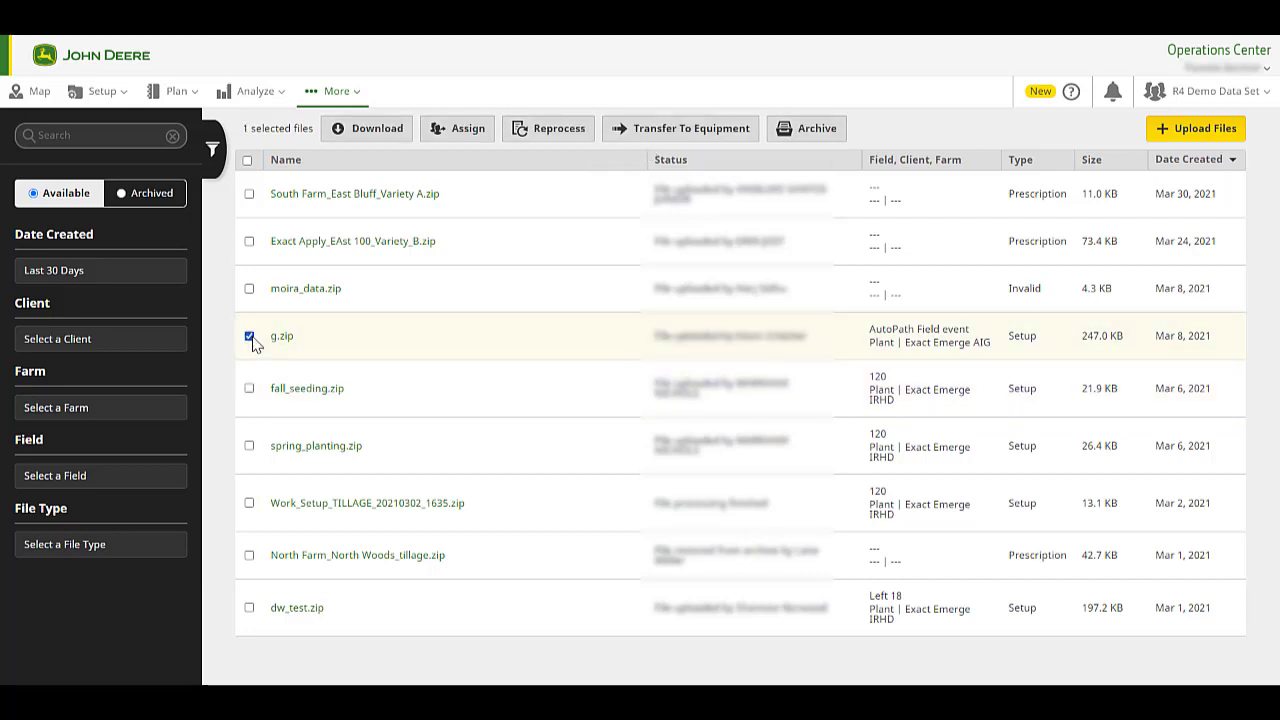
{"action": "left_click", "coordinate": [658, 140]}
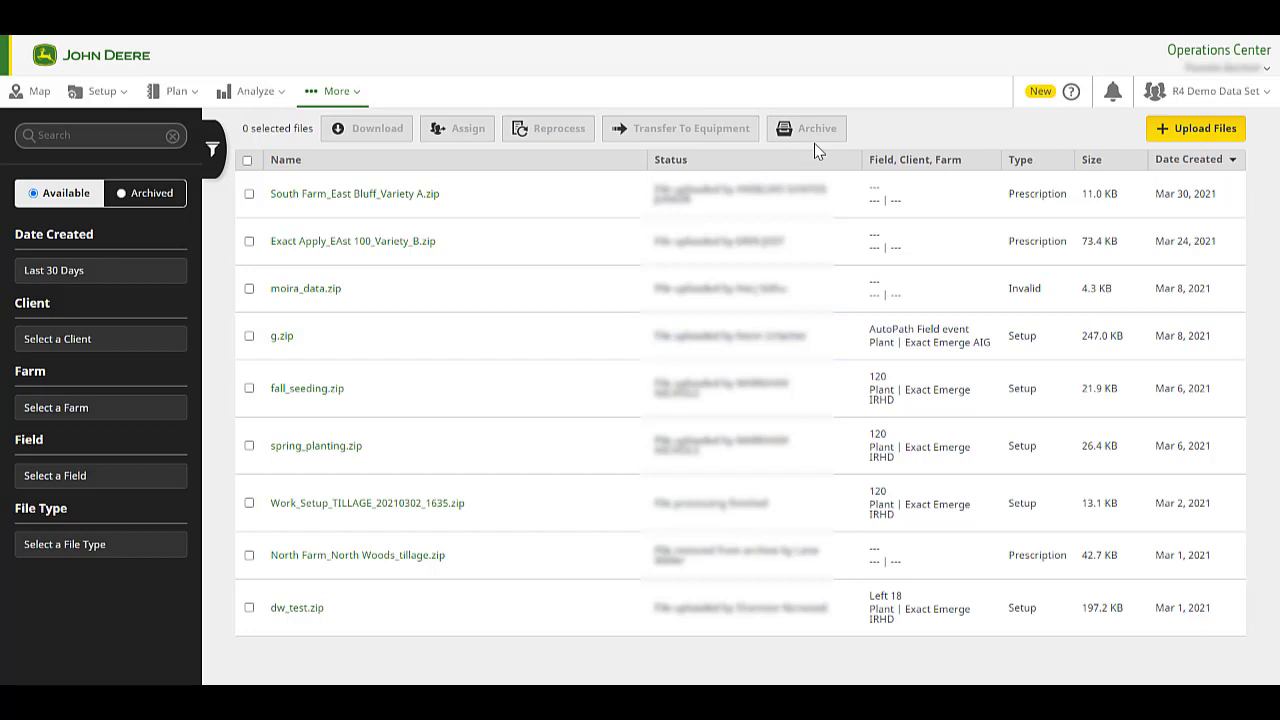
{"action": "left_click", "coordinate": [250, 195]}
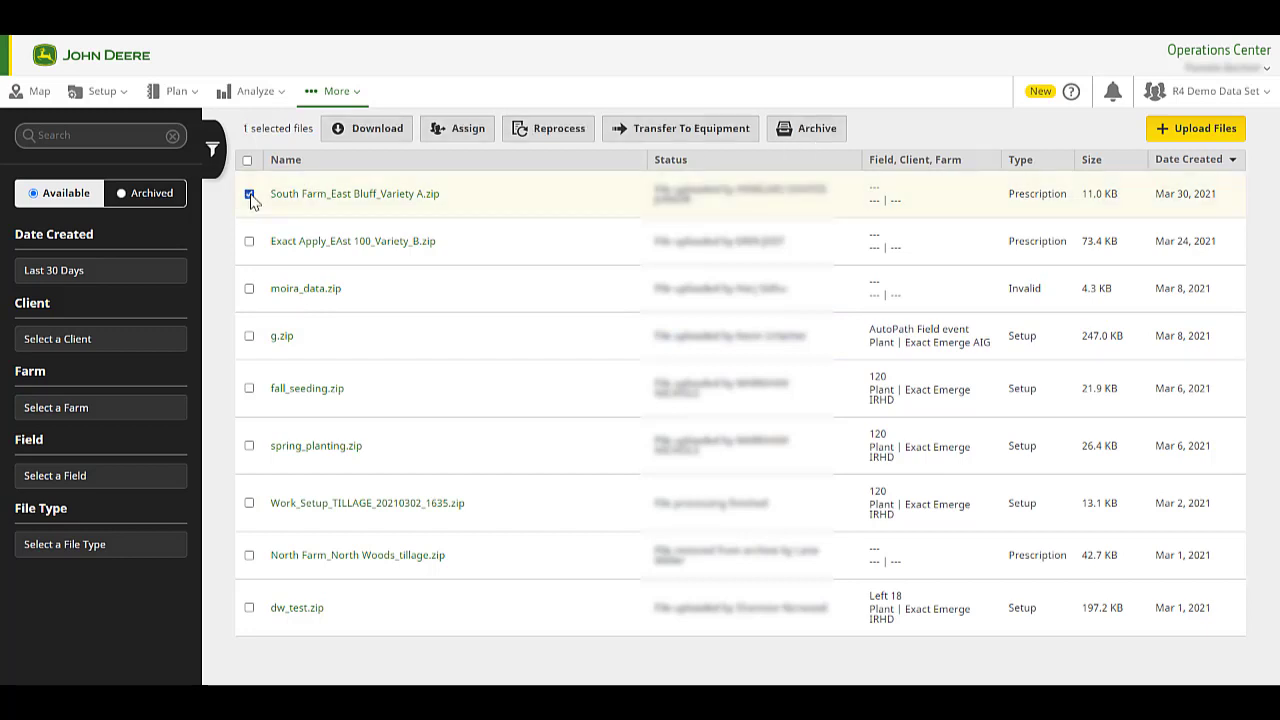
{"action": "left_click", "coordinate": [820, 138]}
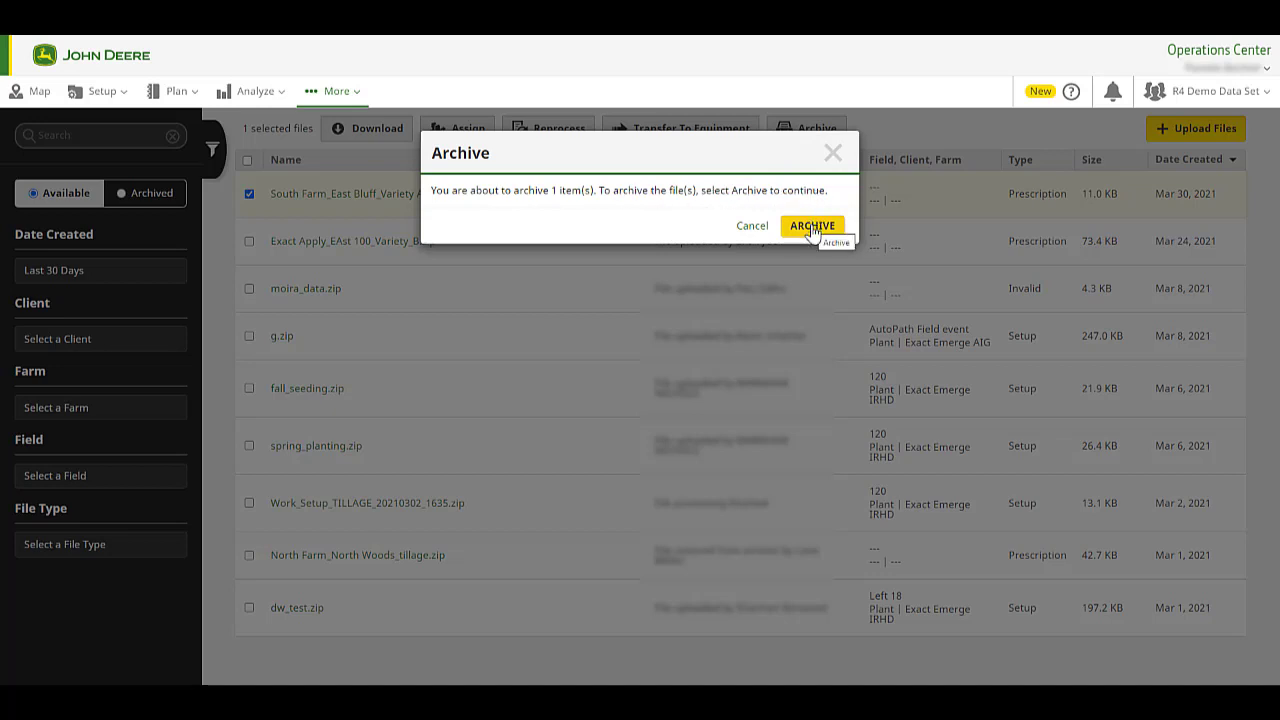
{"action": "left_click", "coordinate": [832, 156]}
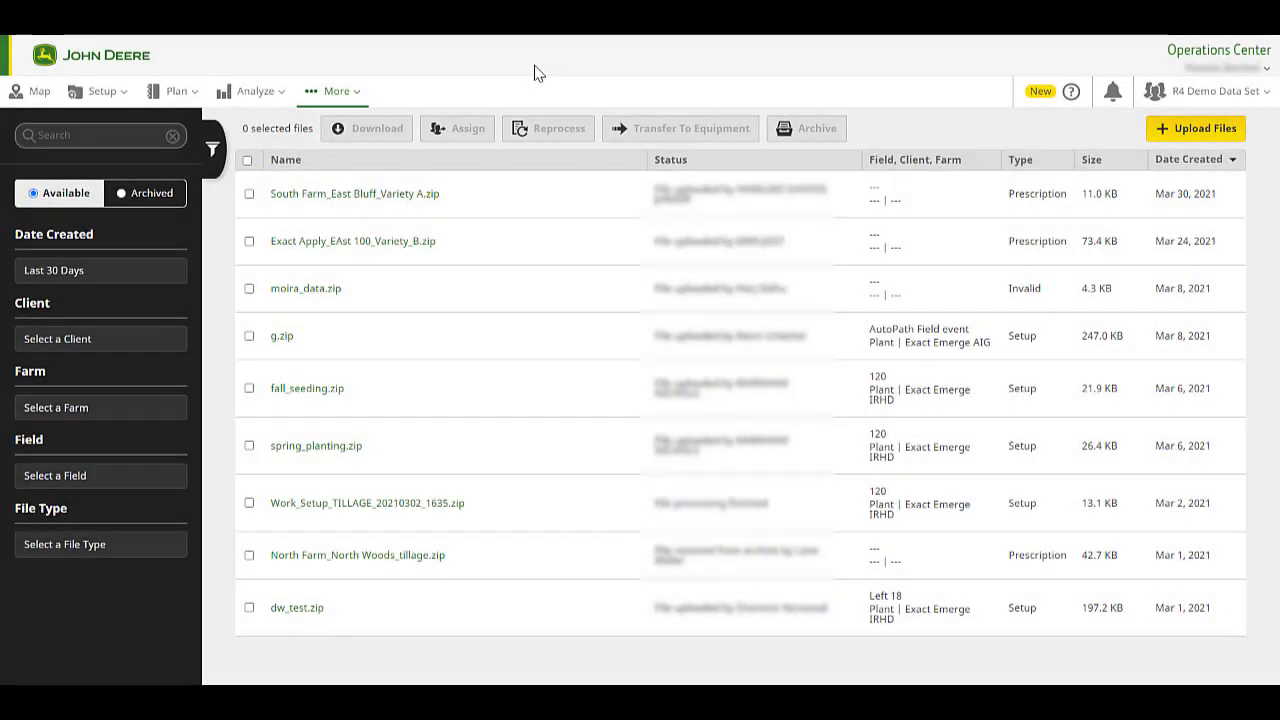
Step: Switch the file list to Archived to see the six North Farm_North Woods_tillage.zip files
{"action": "left_click", "coordinate": [132, 196]}
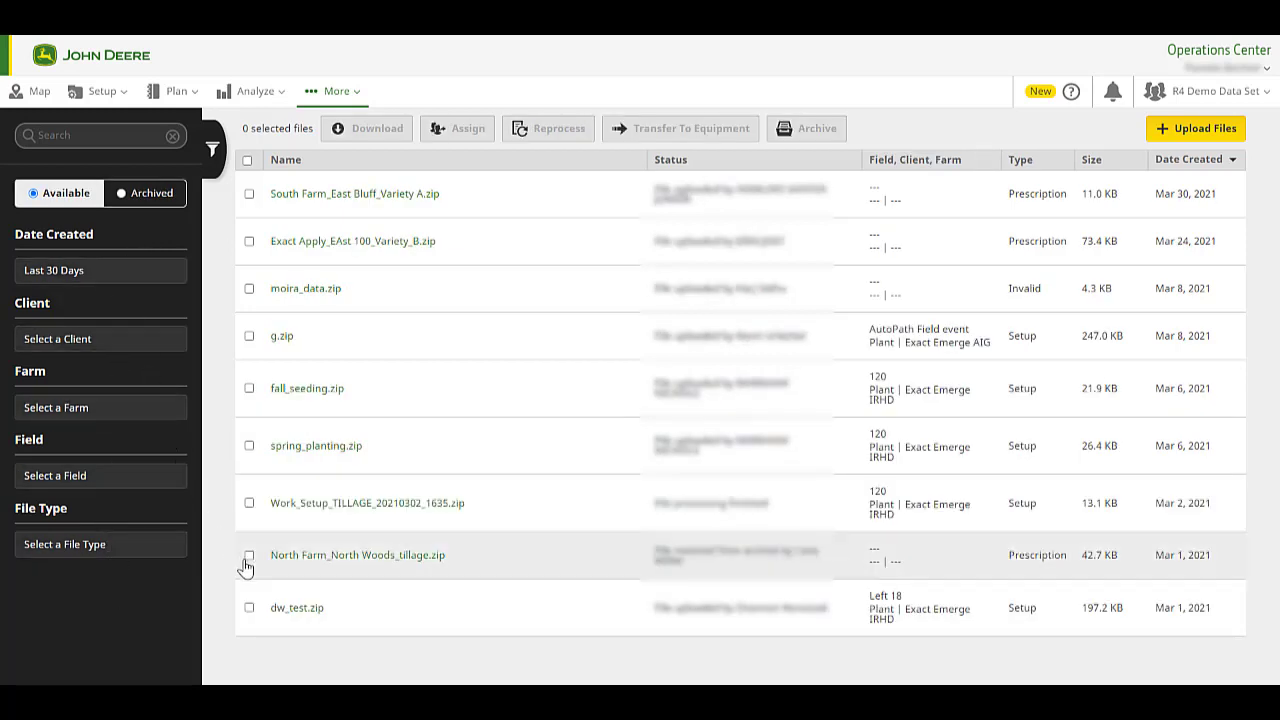
Step: Archive the North Farm_North Woods_tillage.zip file
{"action": "left_click", "coordinate": [249, 555]}
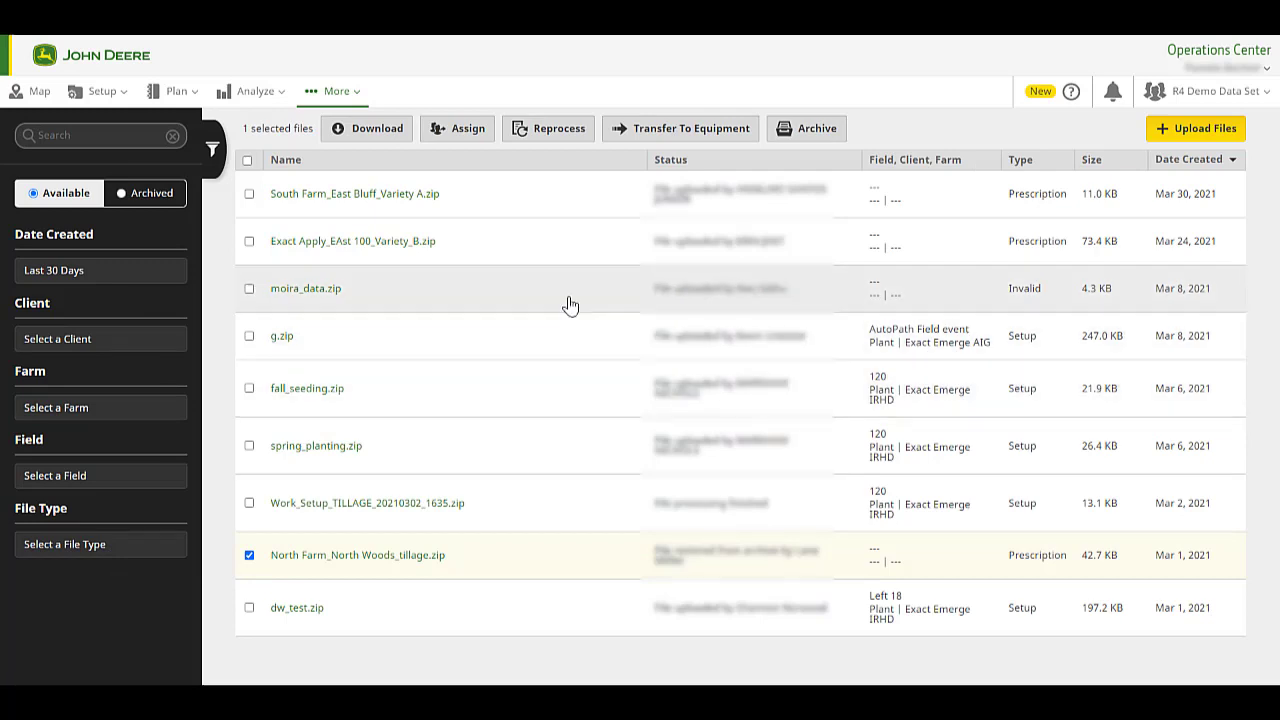
{"action": "left_click", "coordinate": [831, 128]}
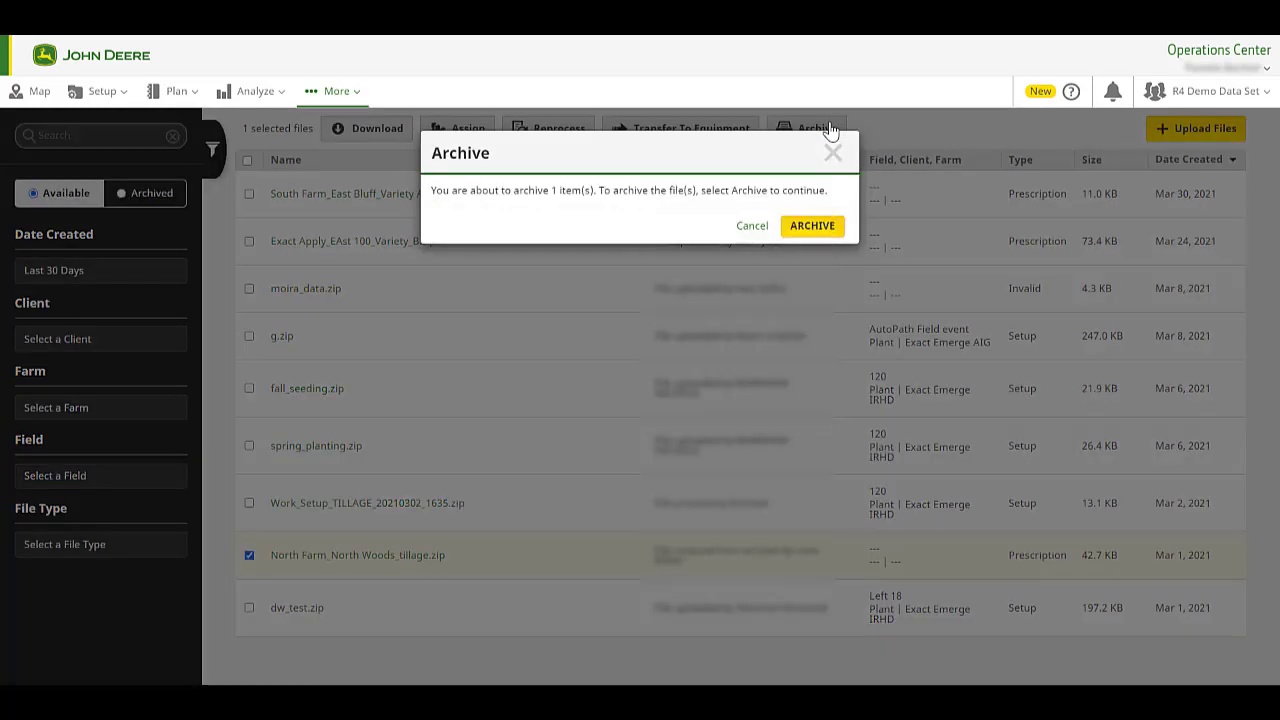
{"action": "left_click", "coordinate": [812, 226]}
Step: In the Archived list, select two files and cancel their deletion
{"action": "left_click", "coordinate": [150, 196]}
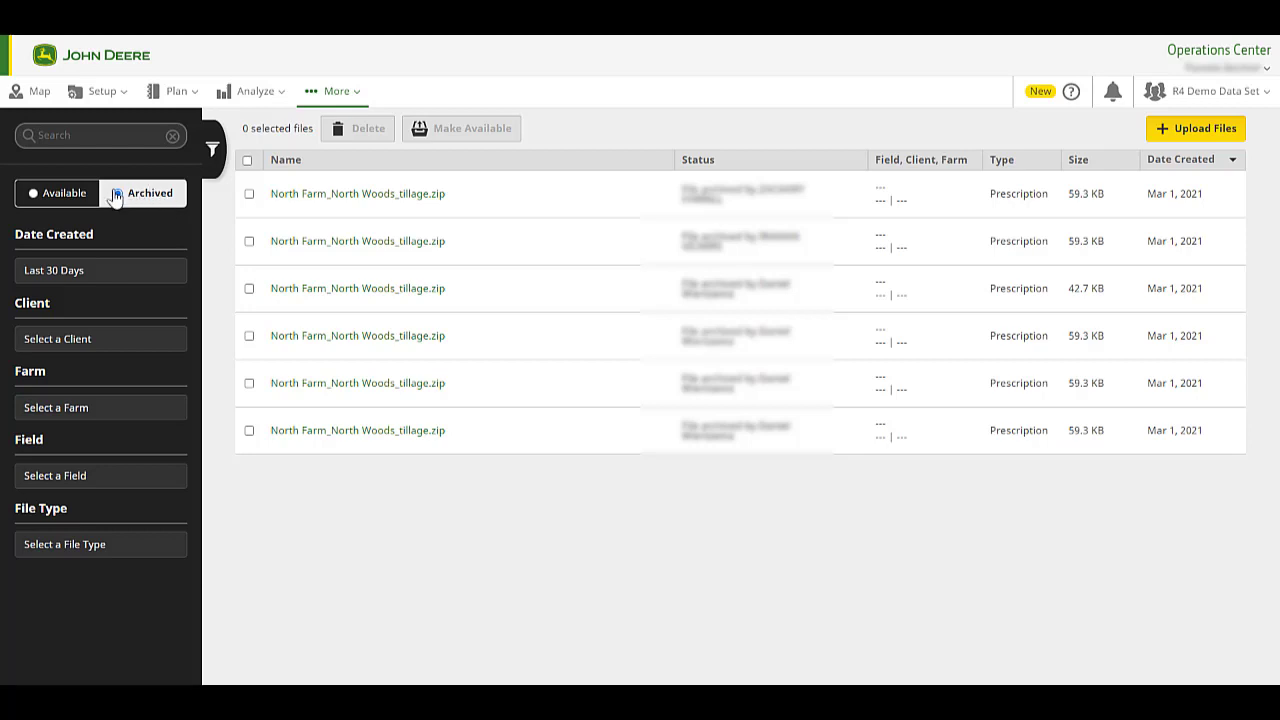
{"action": "left_click", "coordinate": [250, 195]}
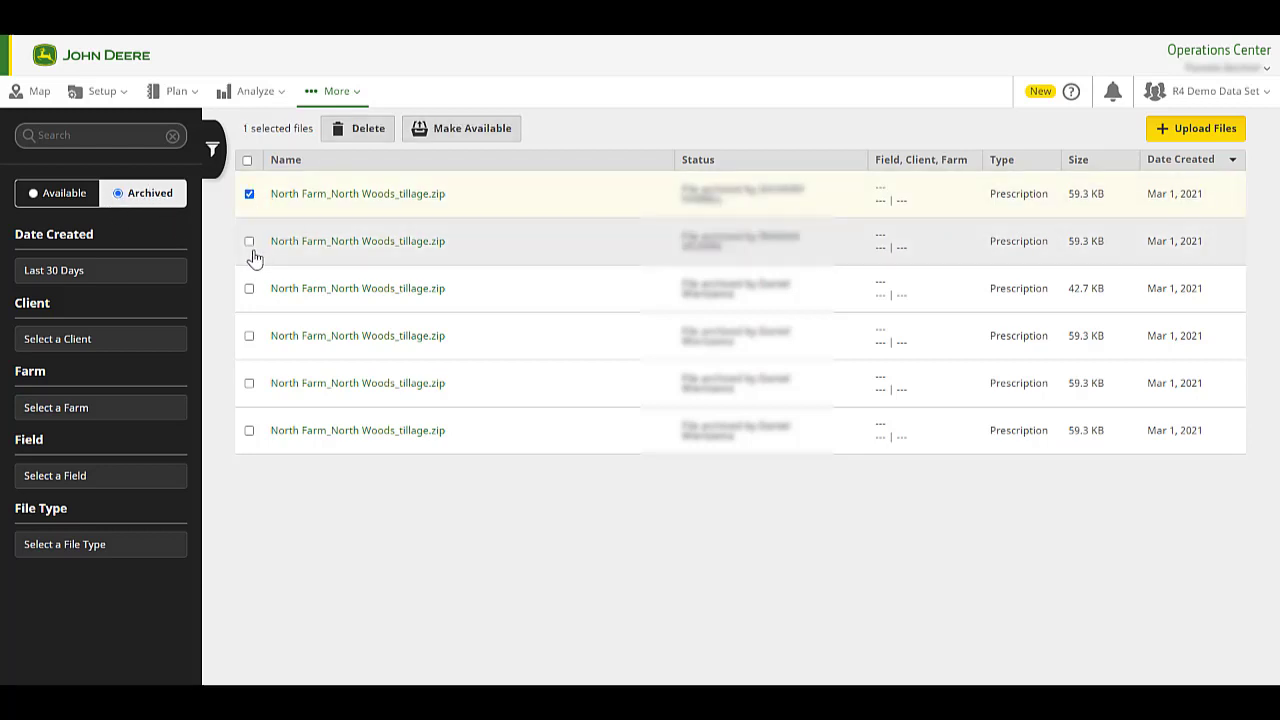
{"action": "left_click", "coordinate": [250, 243]}
{"action": "left_click", "coordinate": [365, 132]}
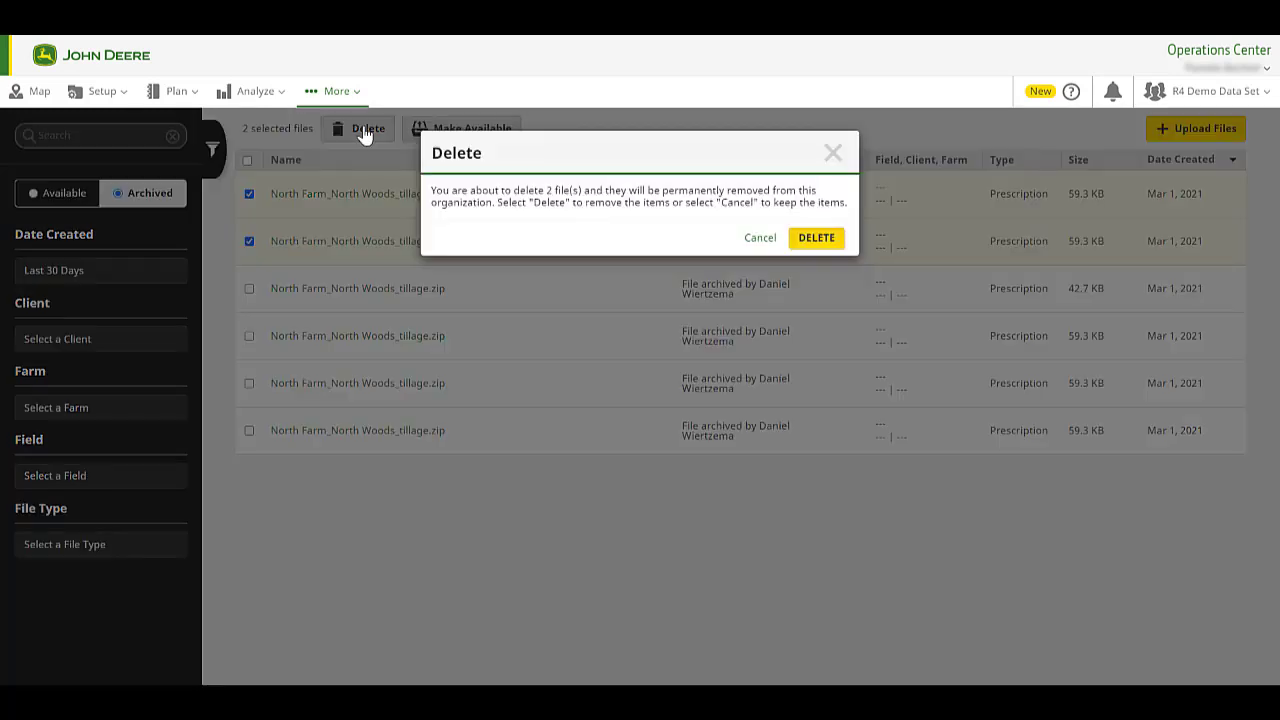
{"action": "left_click", "coordinate": [817, 240]}
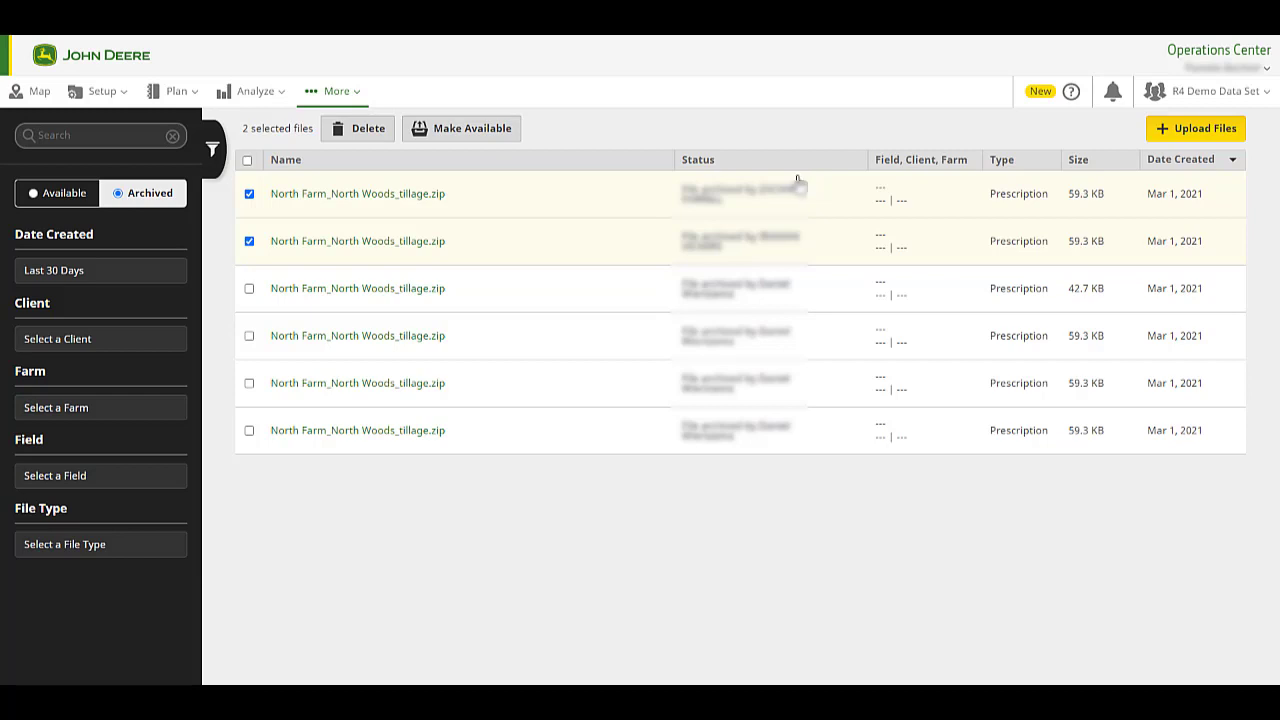
Step: Make the two checked files available again, then upload GSC_Test_Setup.zip
{"action": "left_click", "coordinate": [489, 134]}
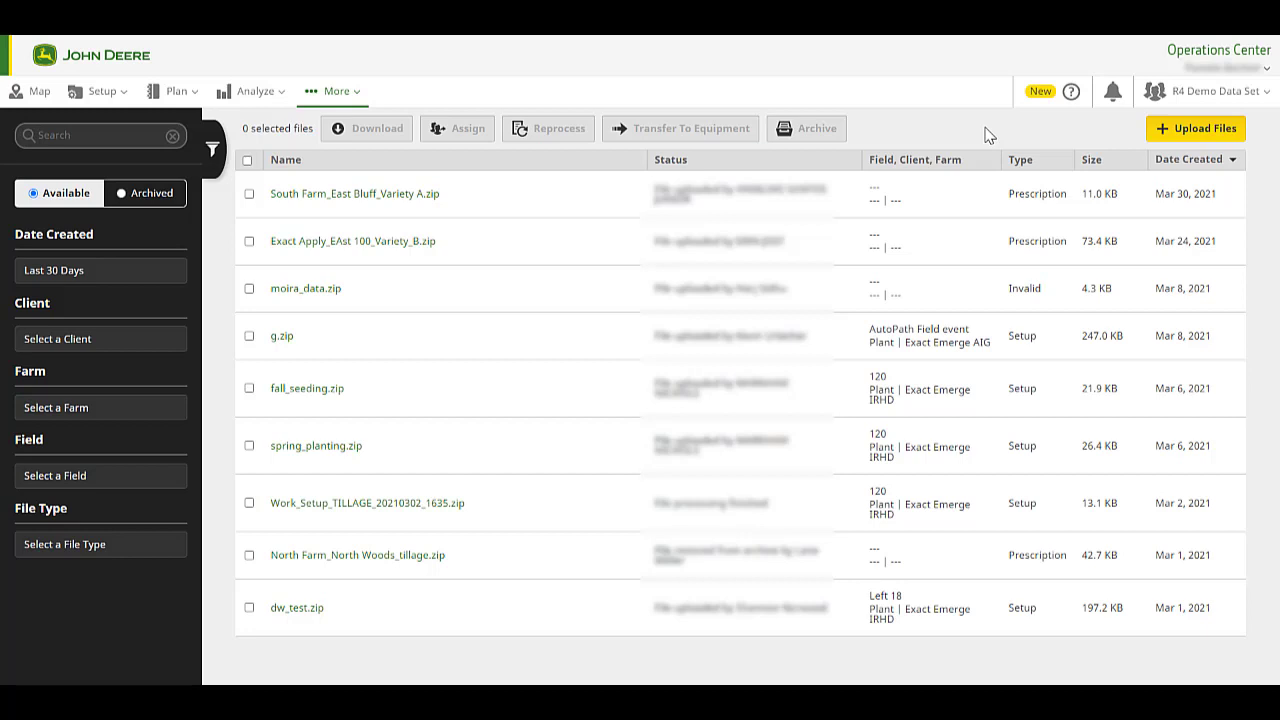
{"action": "left_click", "coordinate": [1178, 134]}
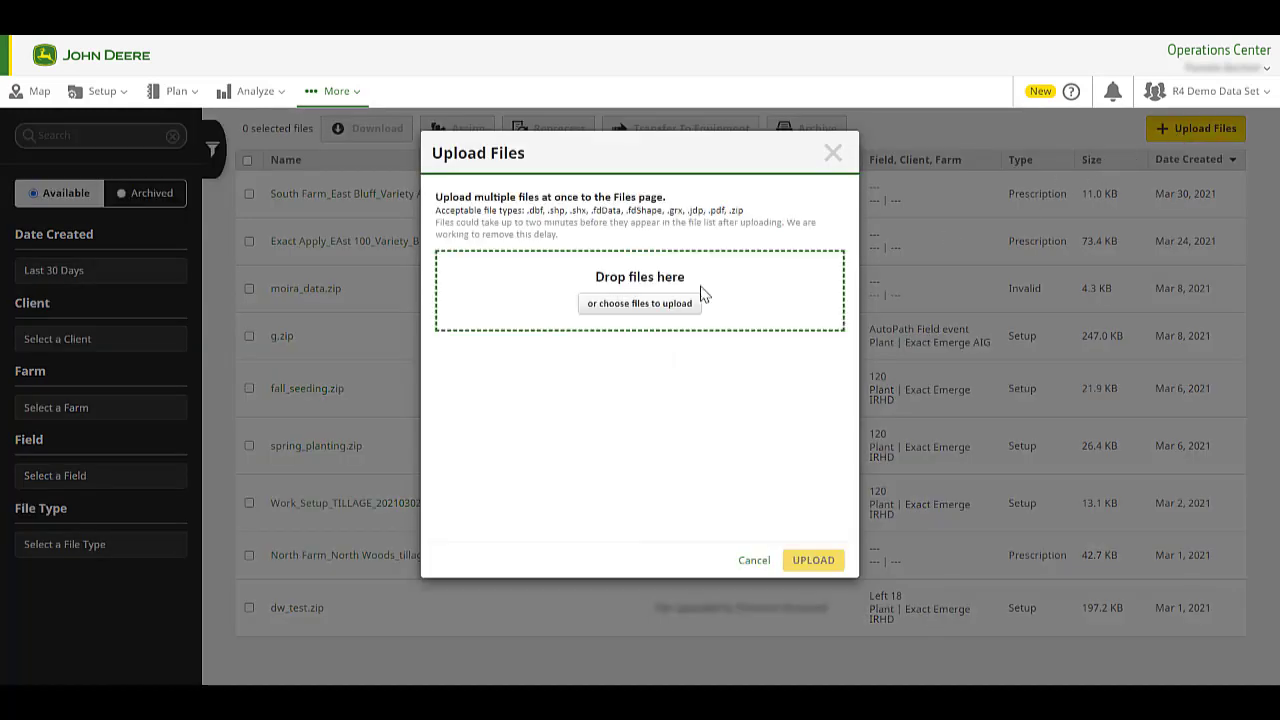
{"action": "left_click", "coordinate": [652, 304]}
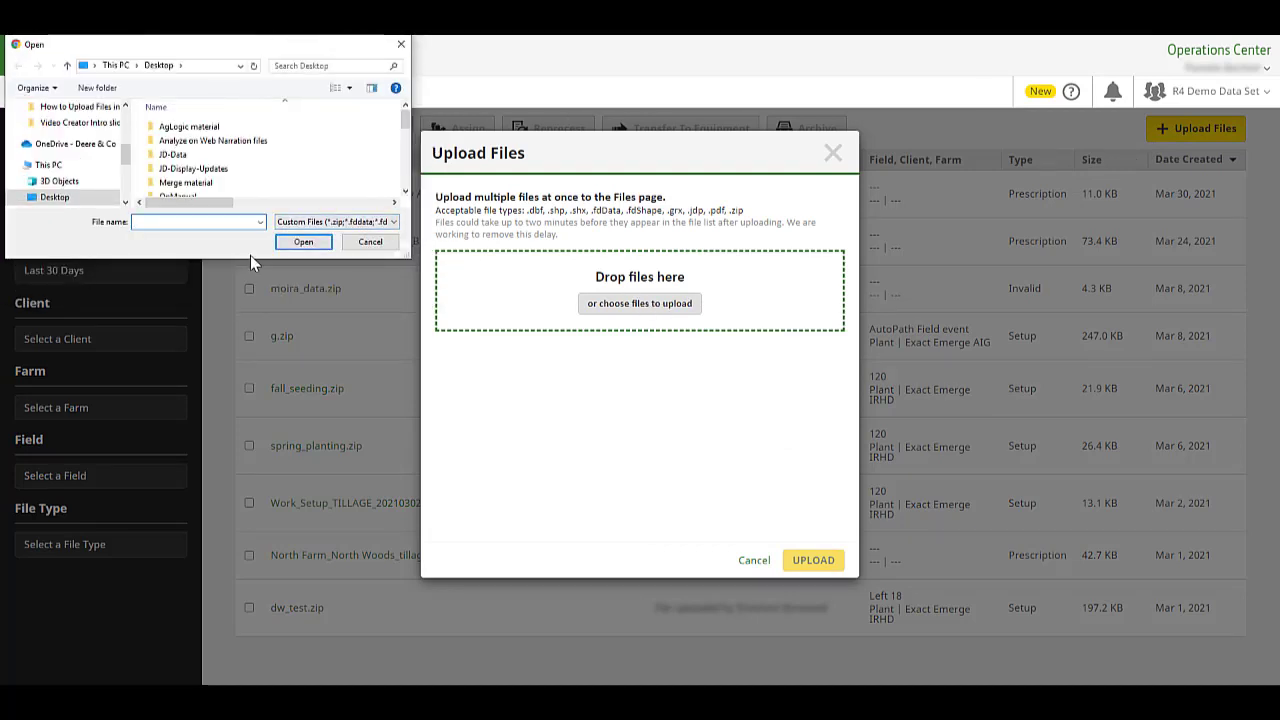
{"action": "type", "text": "gsc"}
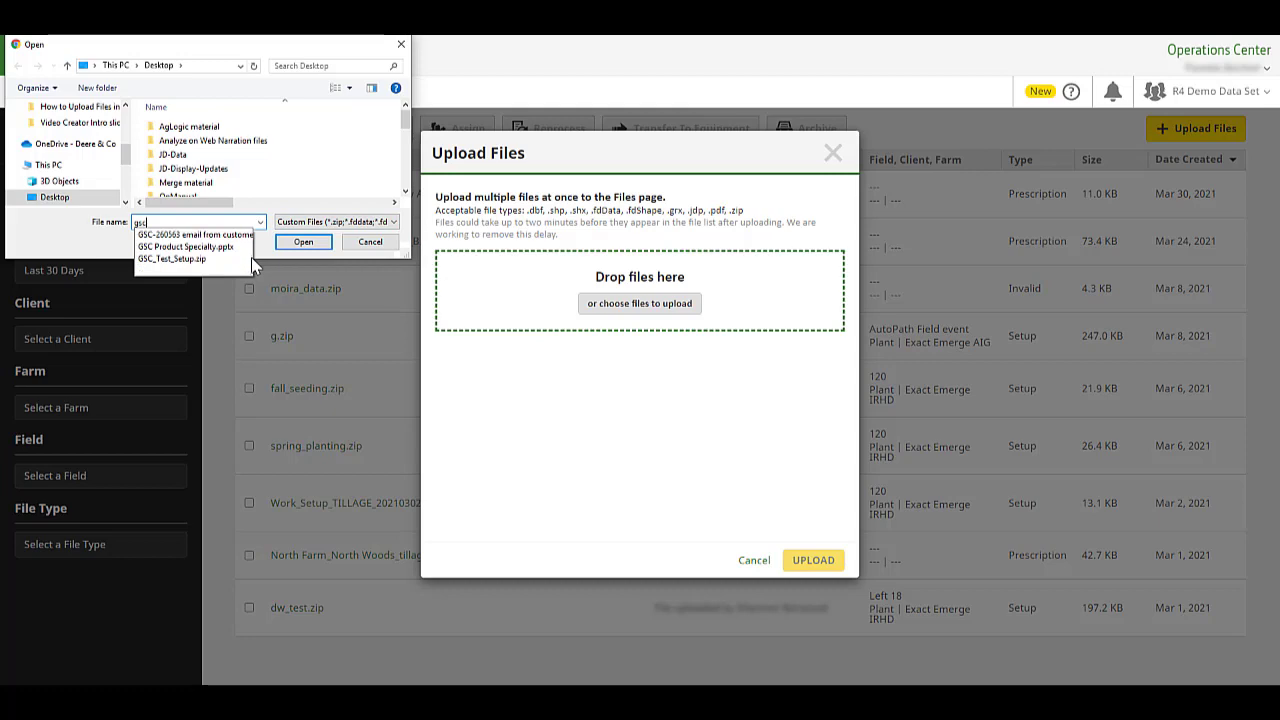
{"action": "left_click", "coordinate": [200, 259]}
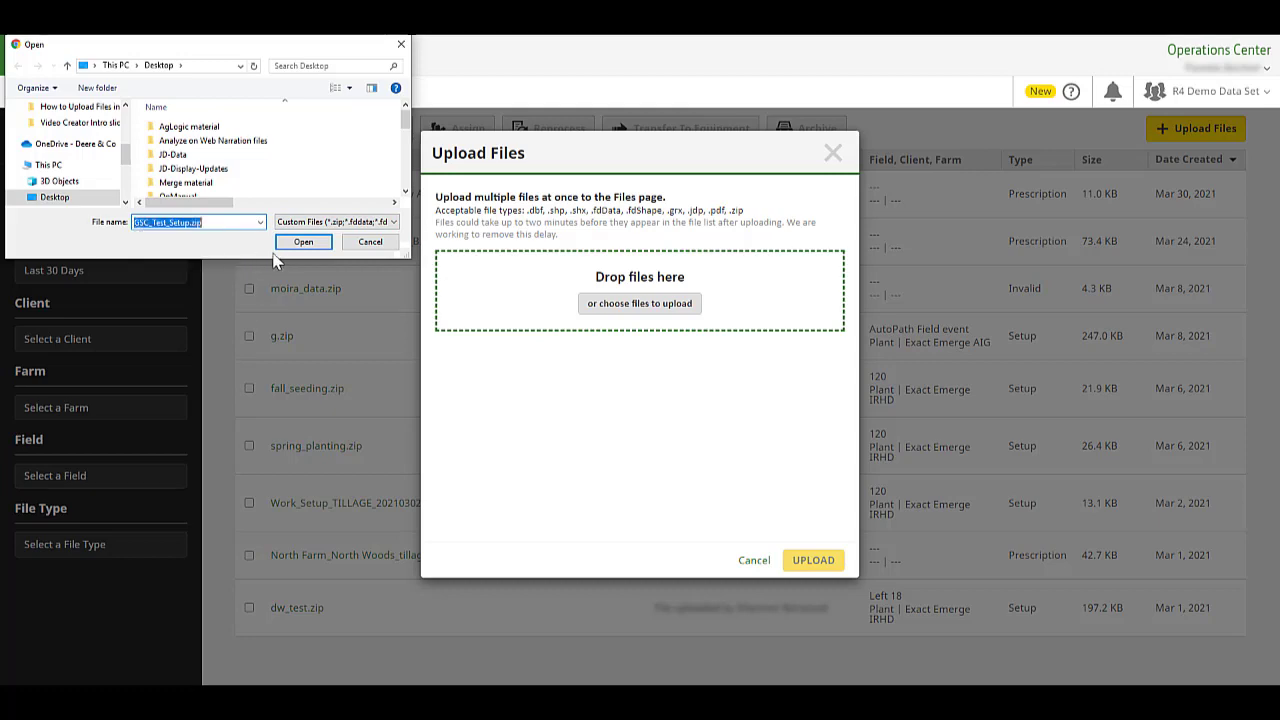
{"action": "left_click", "coordinate": [297, 243]}
{"action": "left_click", "coordinate": [806, 565]}
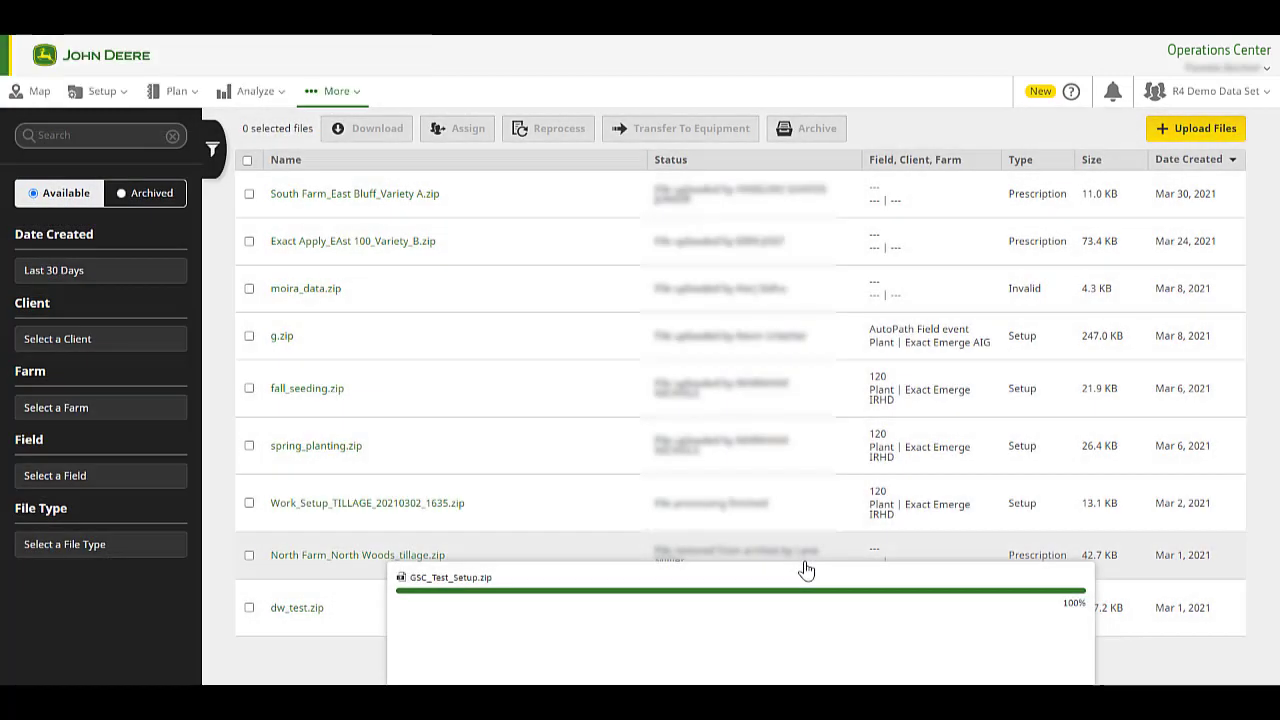